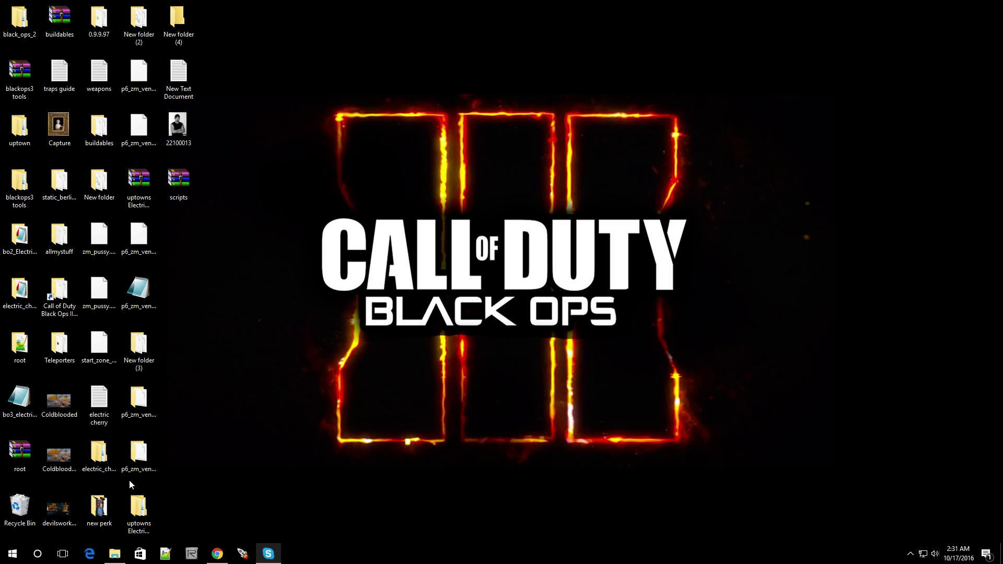
Browse in File Explorer to Documents > maya > 2014-x64.
left_click(108, 559)
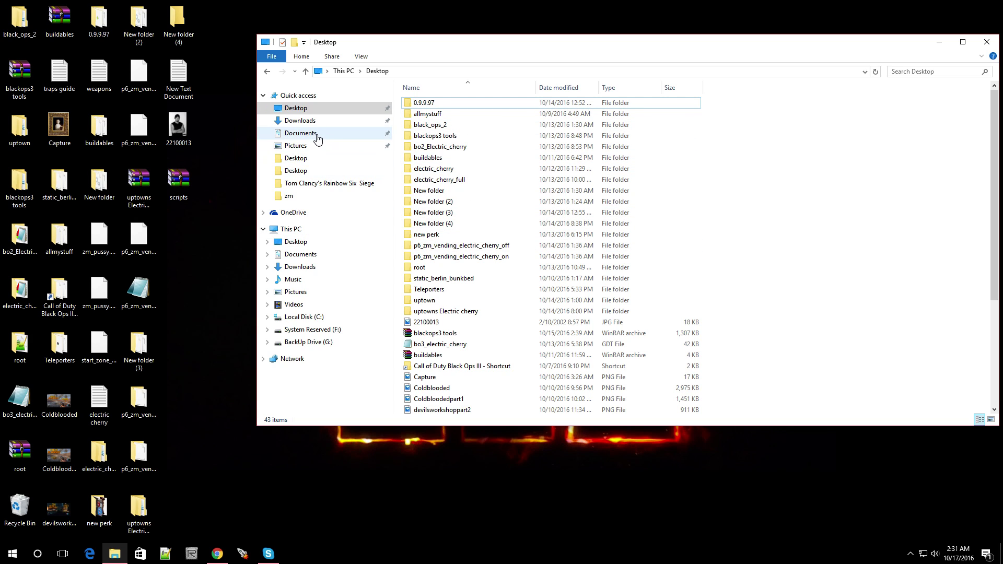
left_click(300, 134)
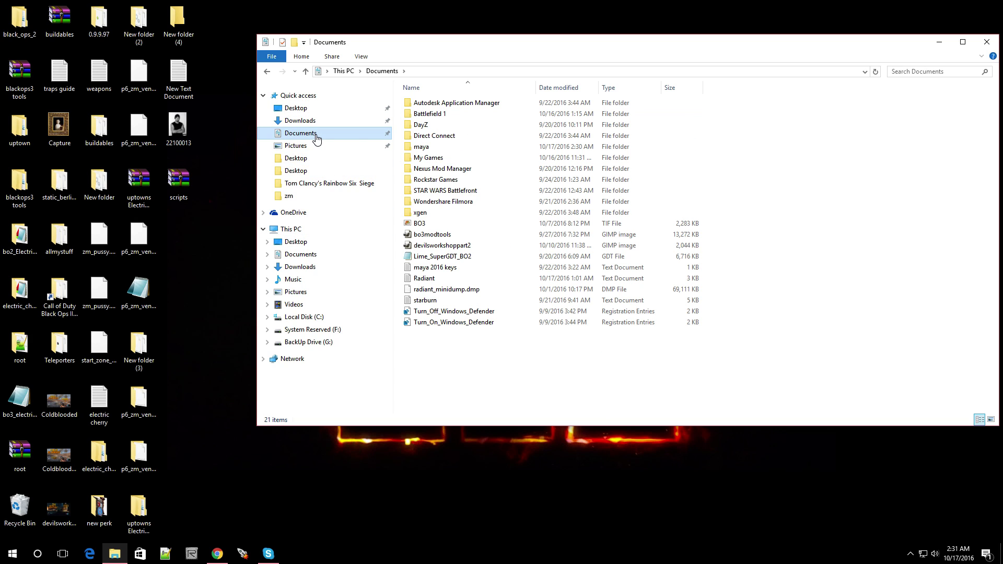
double_click(422, 147)
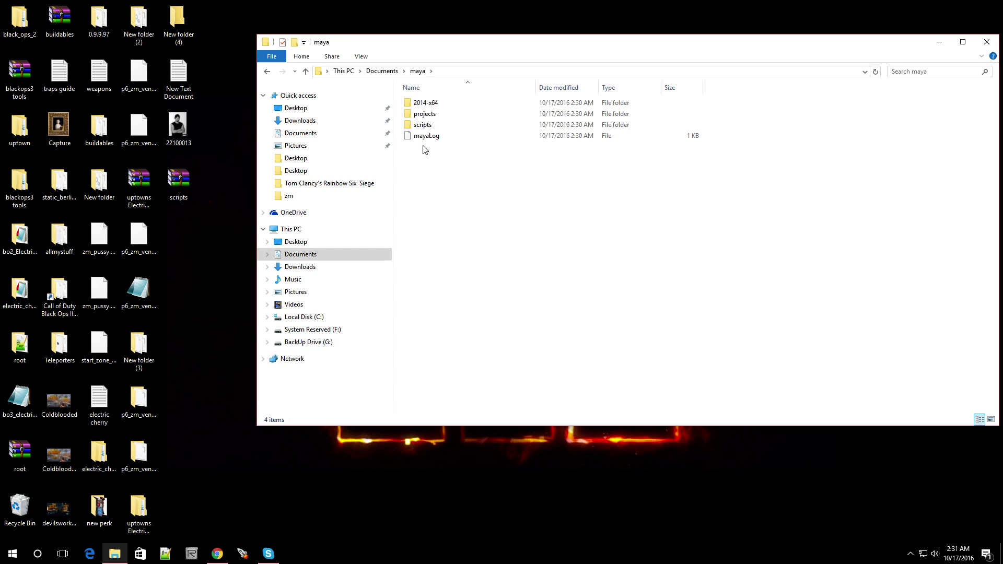
double_click(425, 108)
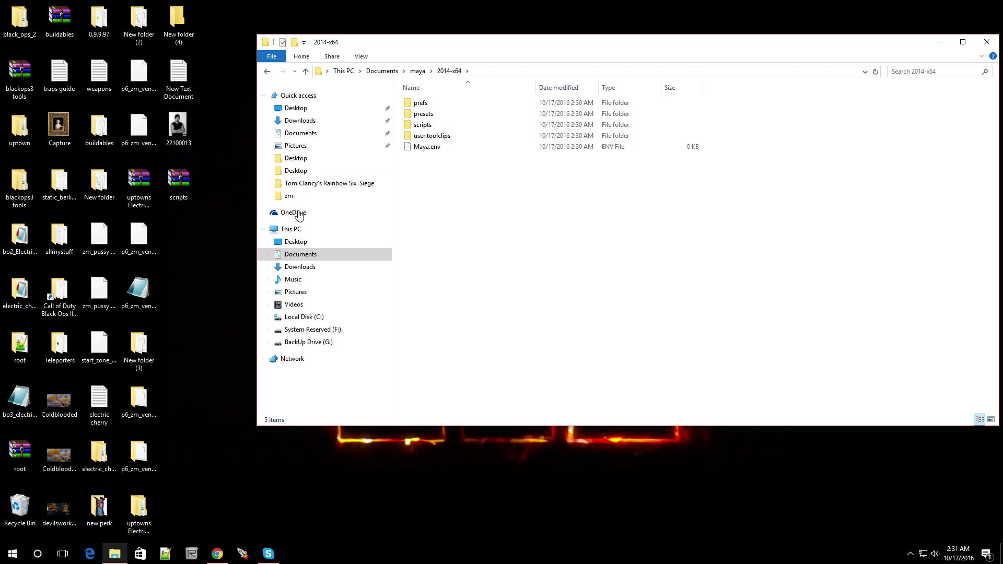
Extract the scripts folder from scripts.rar into the 2014-x64 folder, then close Explorer.
left_click(183, 193)
double_click(183, 194)
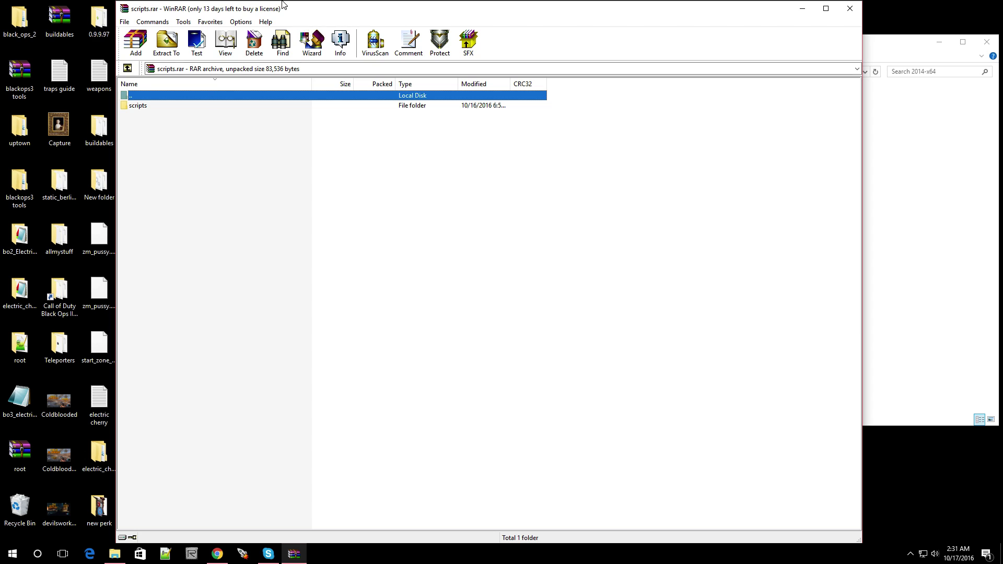
left_click_drag(290, 15, 700, 153)
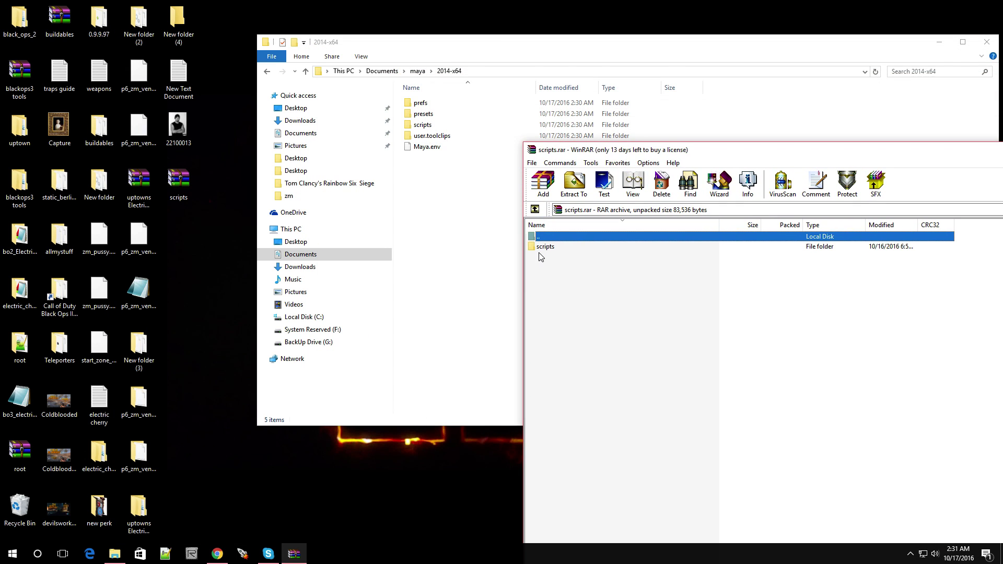
left_click_drag(547, 249, 459, 209)
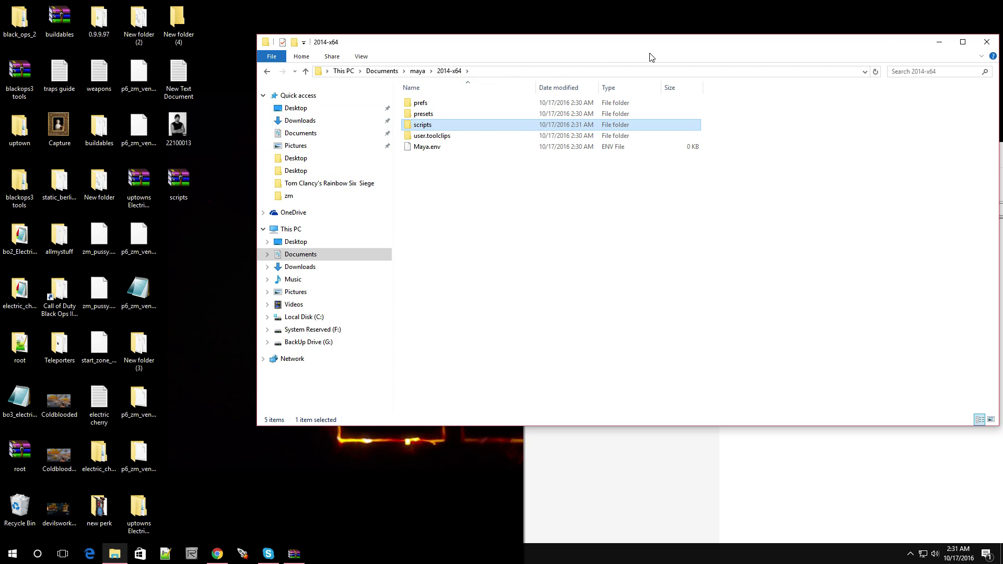
left_click(987, 42)
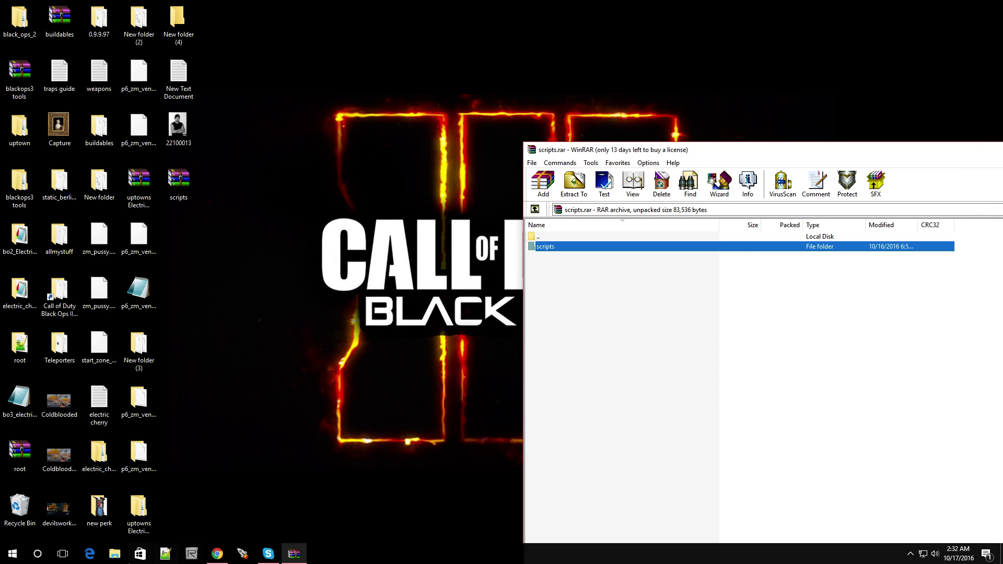
Launch Maya 2014 and close the What's New Highlight Settings and 1-Minute Startup Movies dialogs.
left_click(12, 554)
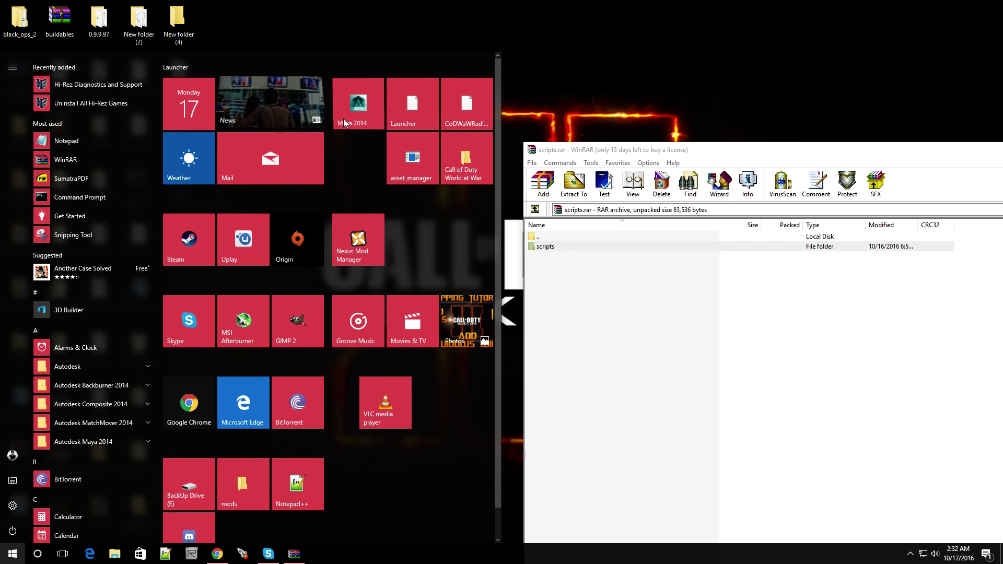
left_click(320, 218)
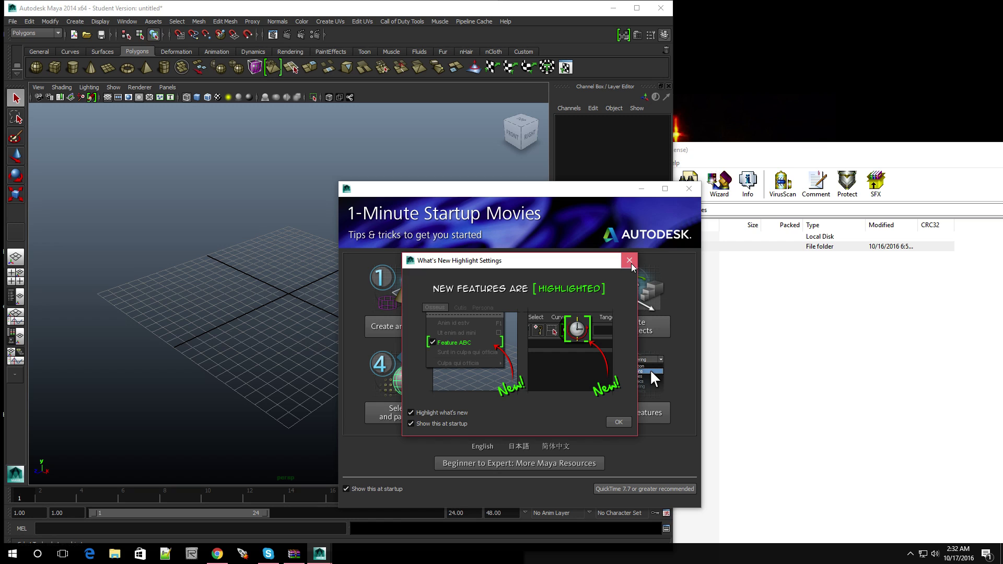
left_click(629, 261)
left_click(688, 191)
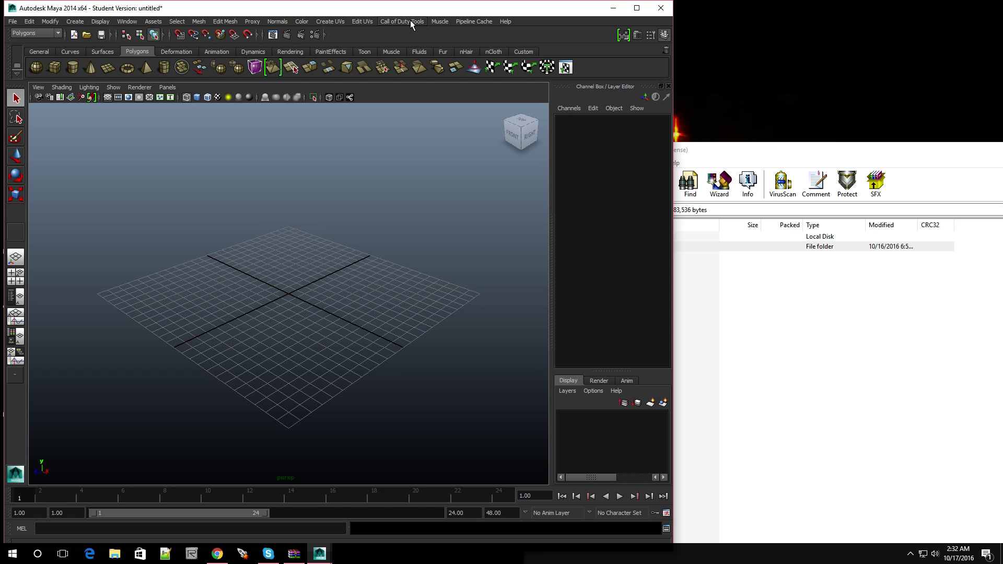
Maximize the Maya window and go to Call of Duty Tools > Import XModel.
left_click(635, 9)
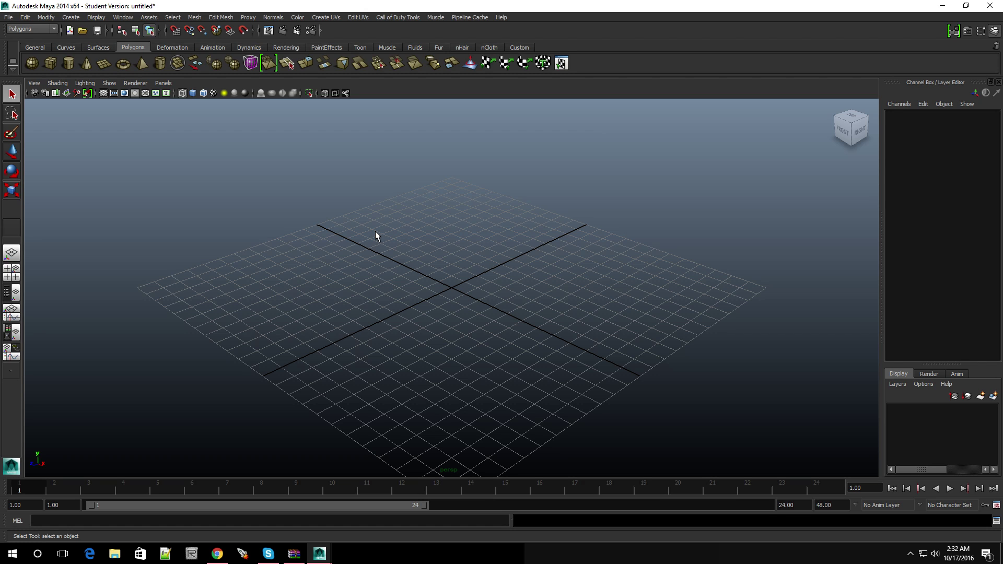
left_click(397, 18)
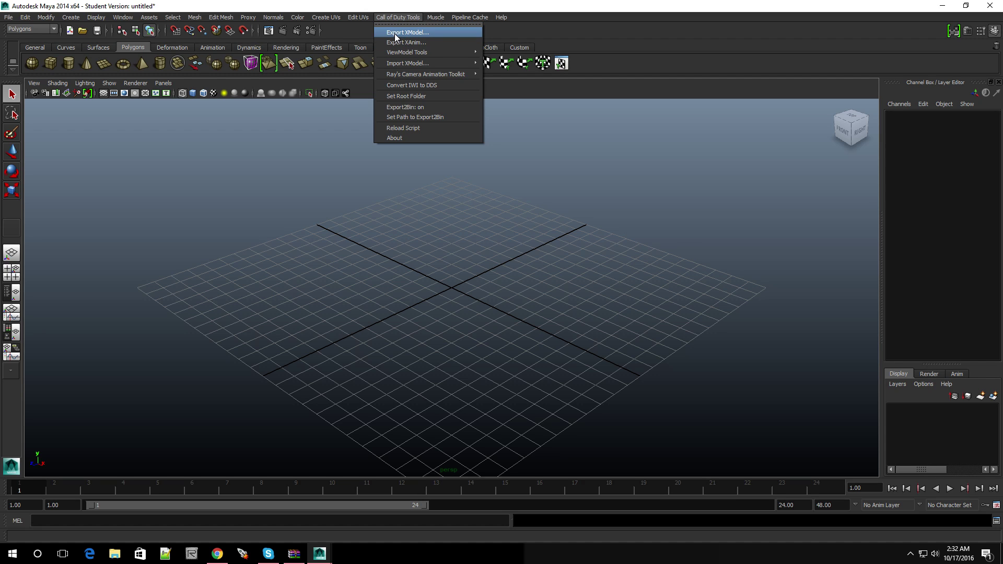
mouse_move(405, 65)
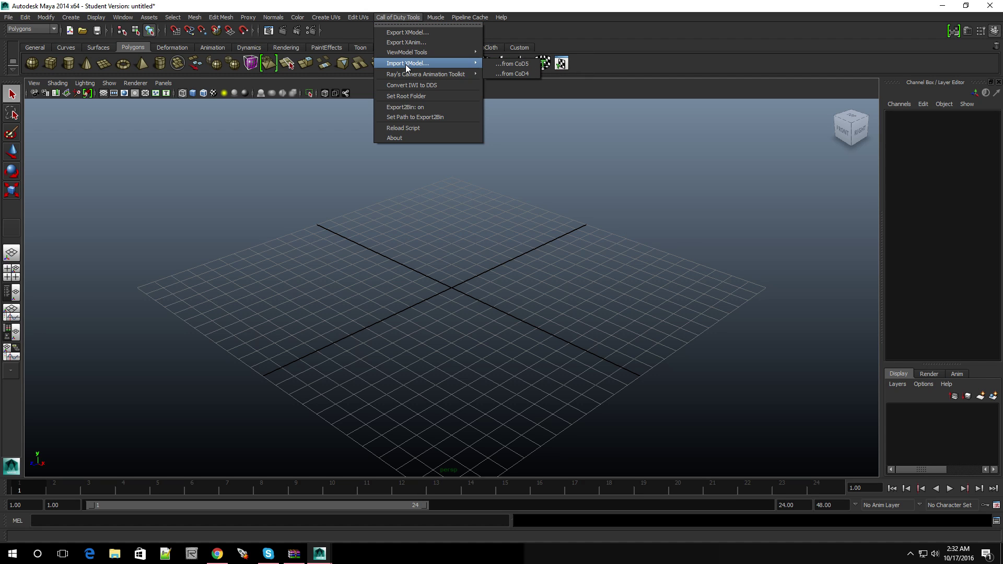
Import anim_berlin_bookshelf_wide from CoD5 at the first LOD, skipping Auto IK, and frame it.
left_click(512, 63)
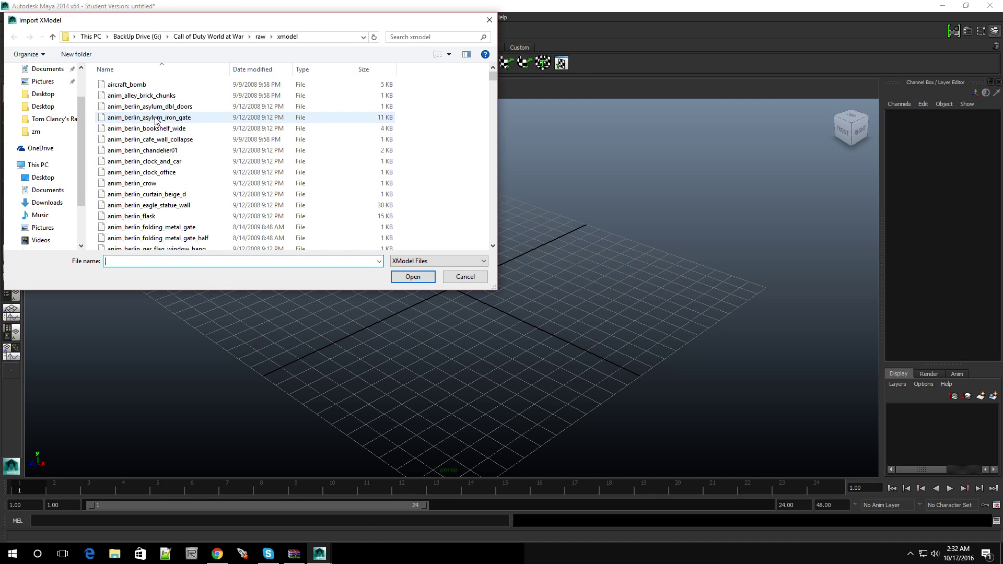
double_click(149, 129)
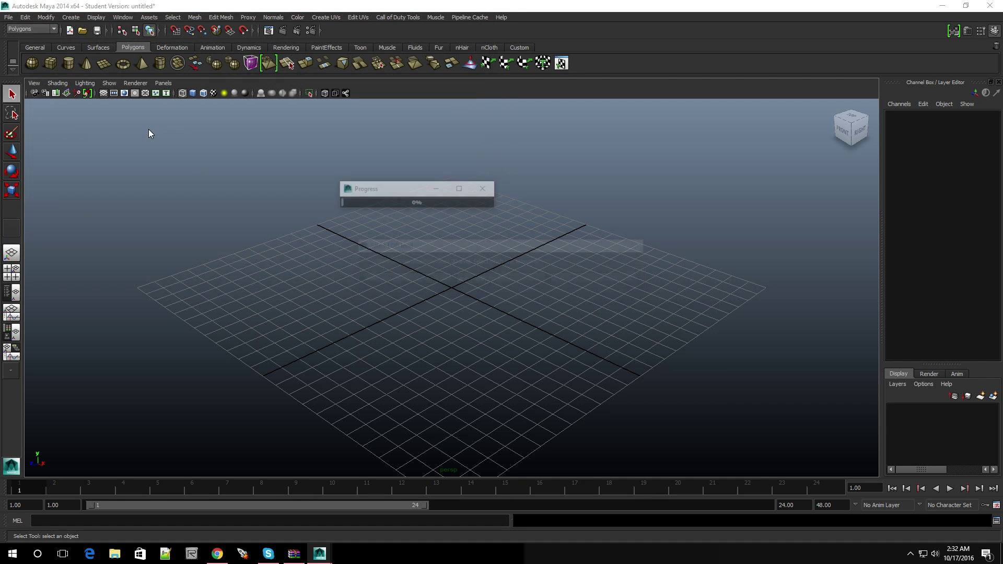
left_click(394, 276)
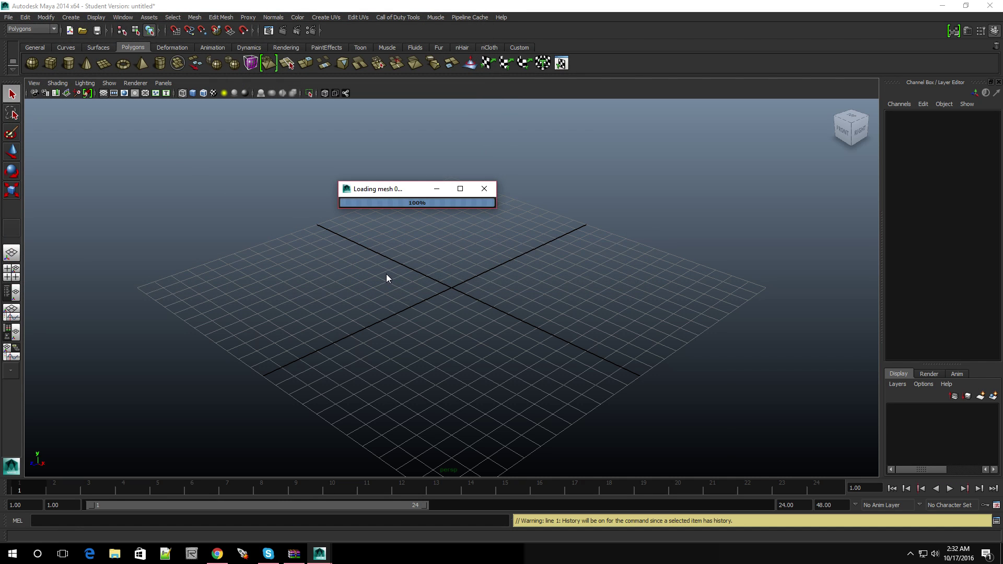
left_click(529, 278)
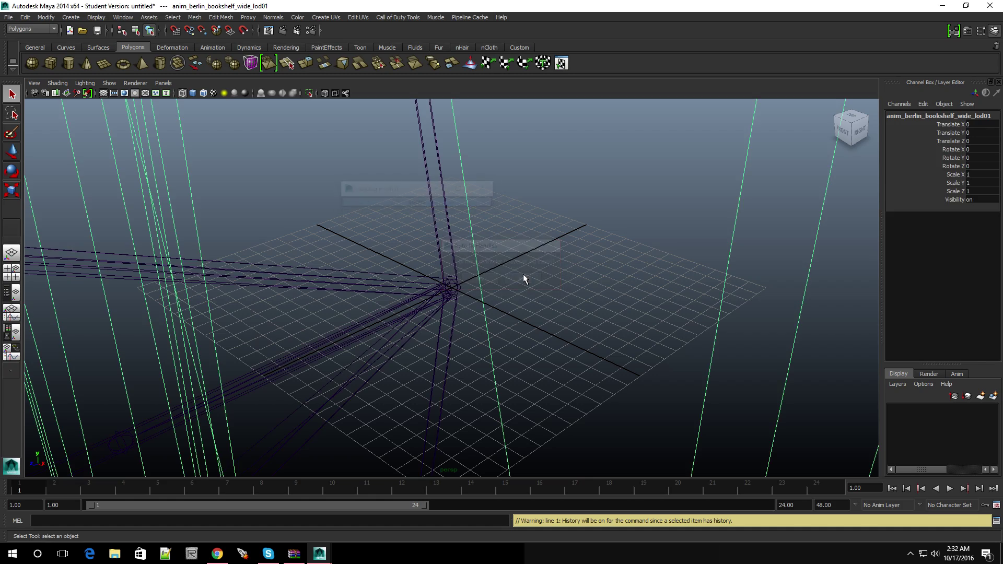
key("f")
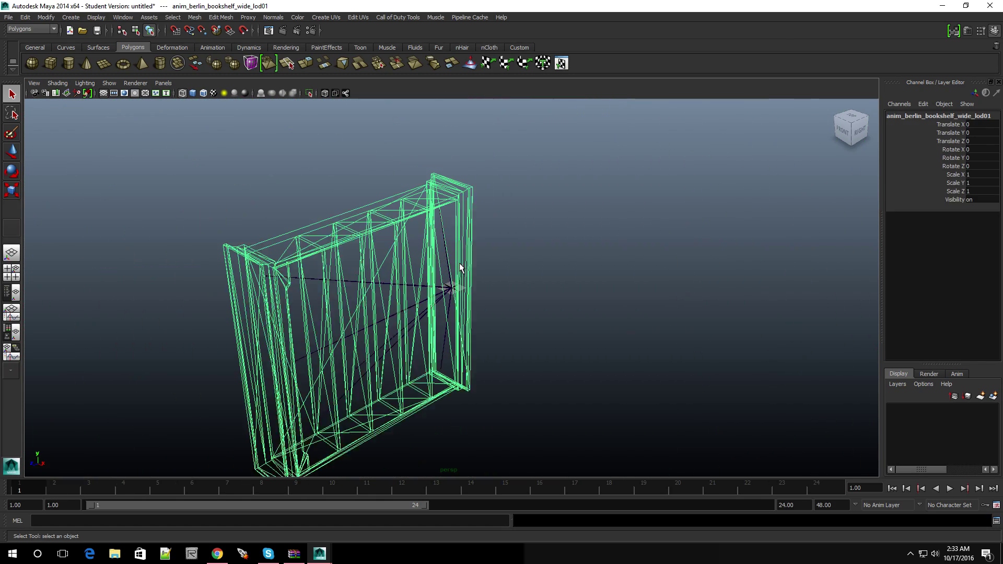
scroll(459, 267, "down", 2)
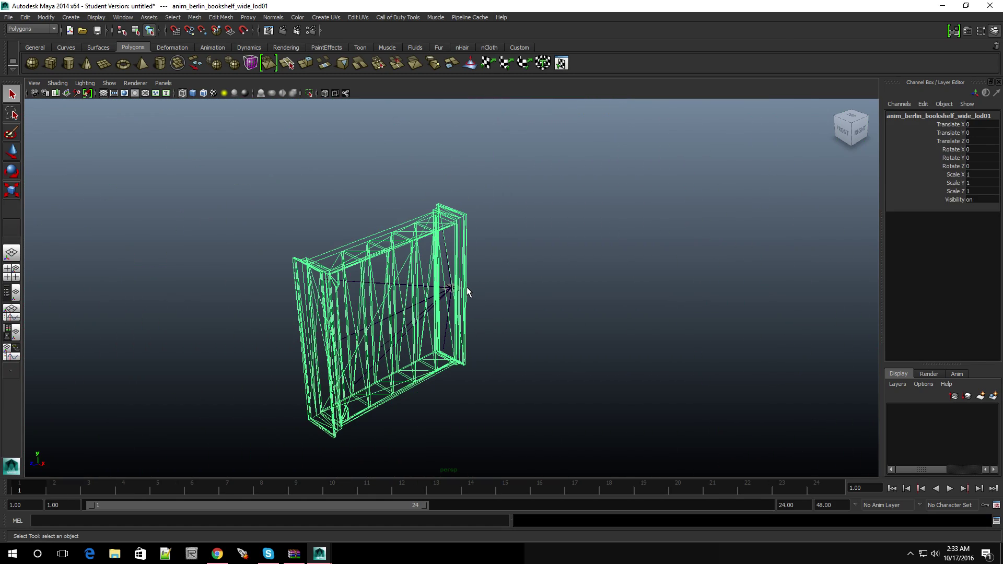
left_click_drag(467, 291, 484, 251, "alt")
Show the bookshelf with shaded wood texture (5, 6), orbit around it and deselect it.
key("5")
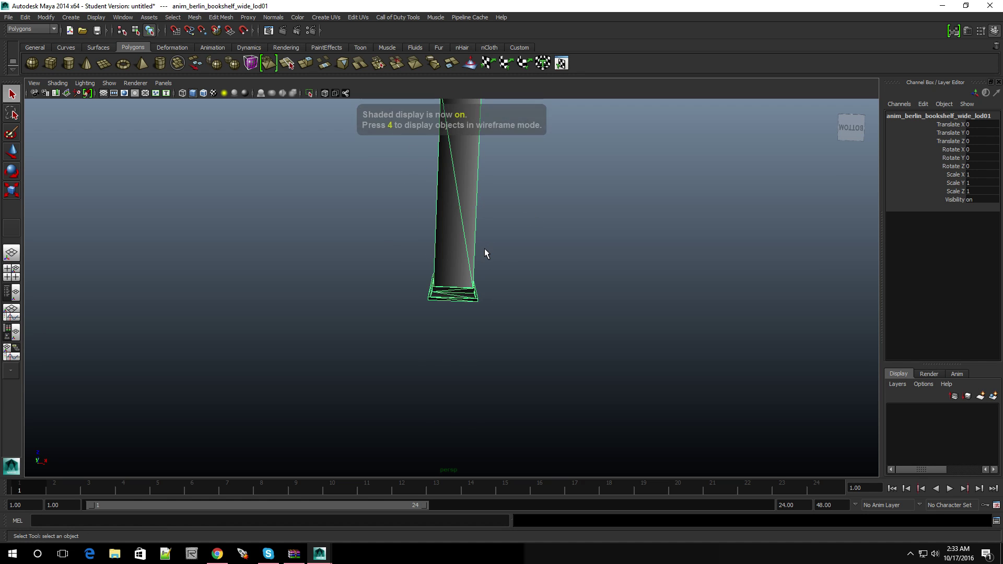
key("6")
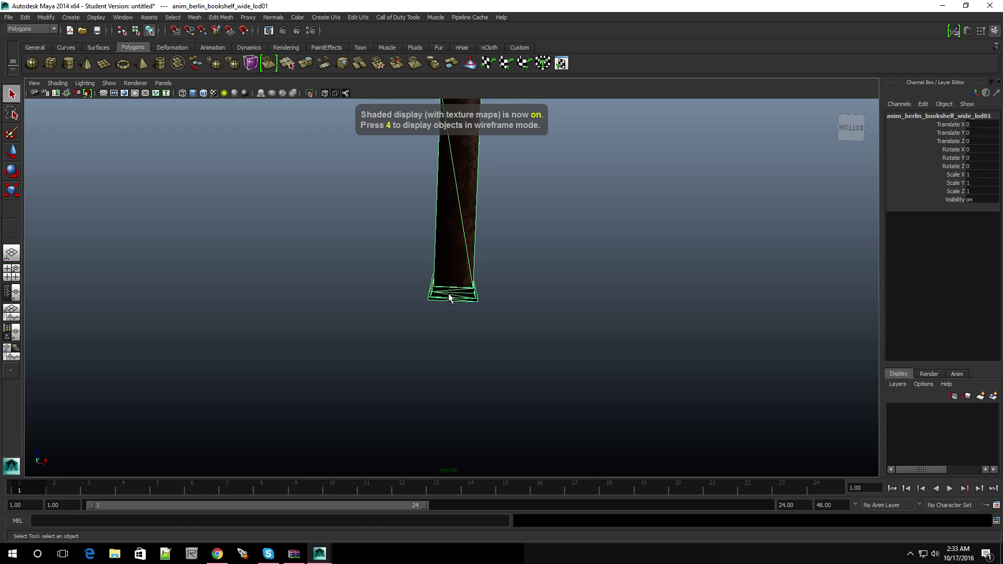
left_click_drag(449, 297, 329, 365, "alt")
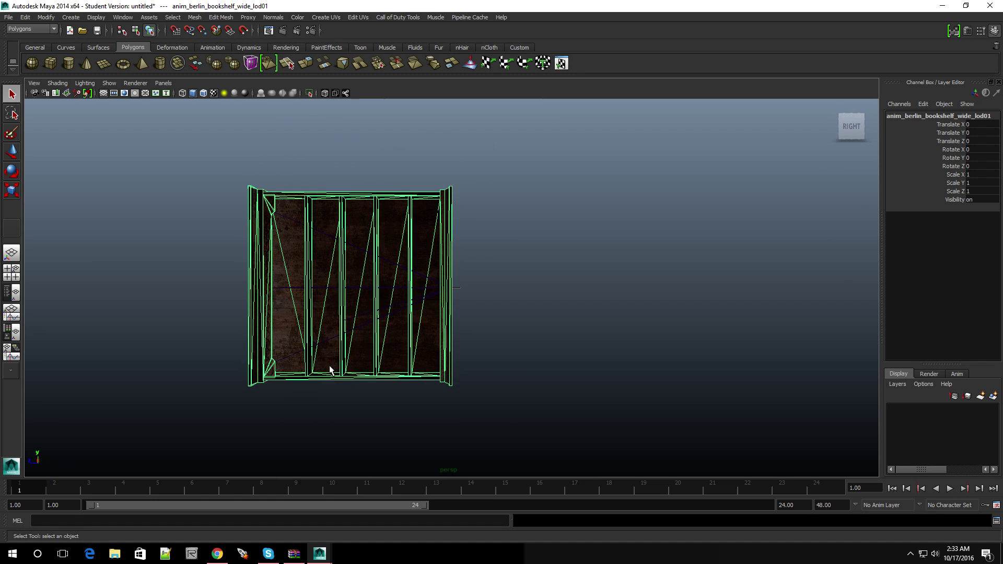
left_click(520, 283)
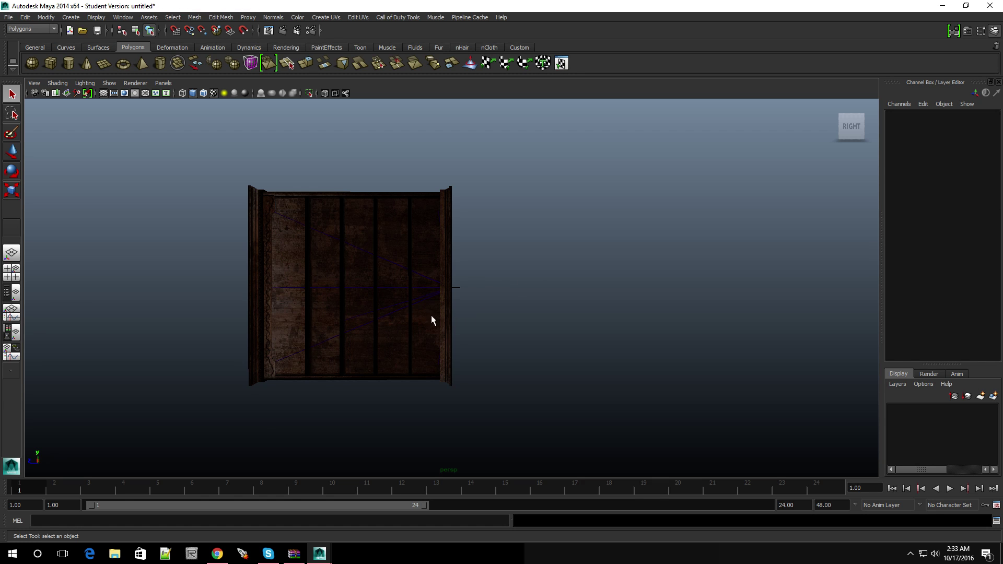
left_click_drag(427, 318, 308, 370, "alt")
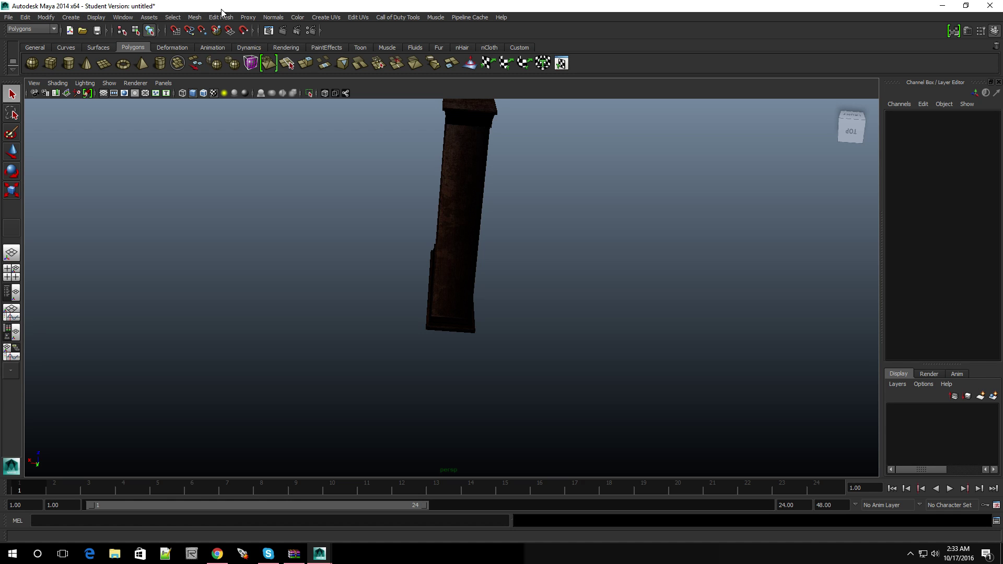
In Preferences > Settings, set the world Up axis to Z and save.
left_click(117, 18)
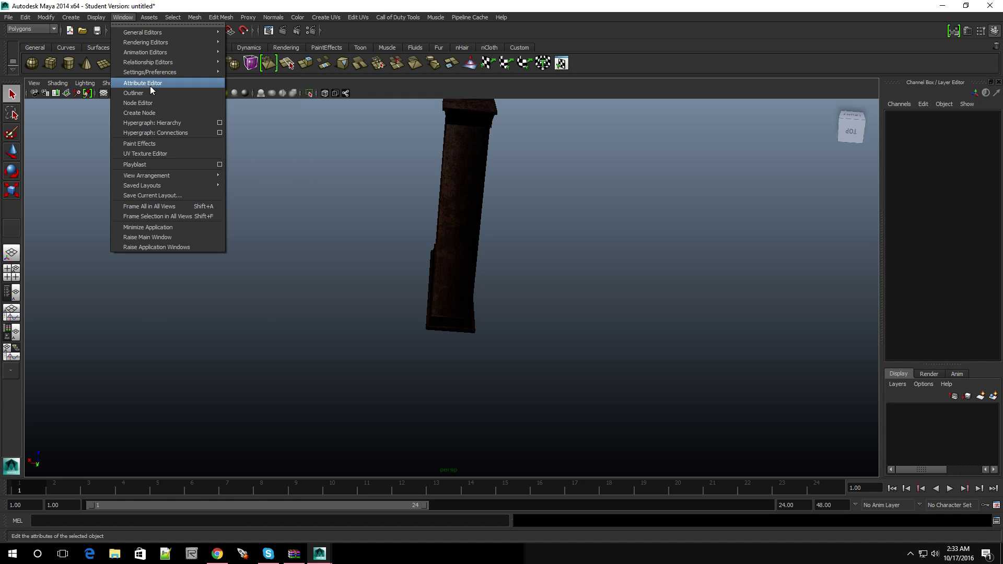
mouse_move(156, 71)
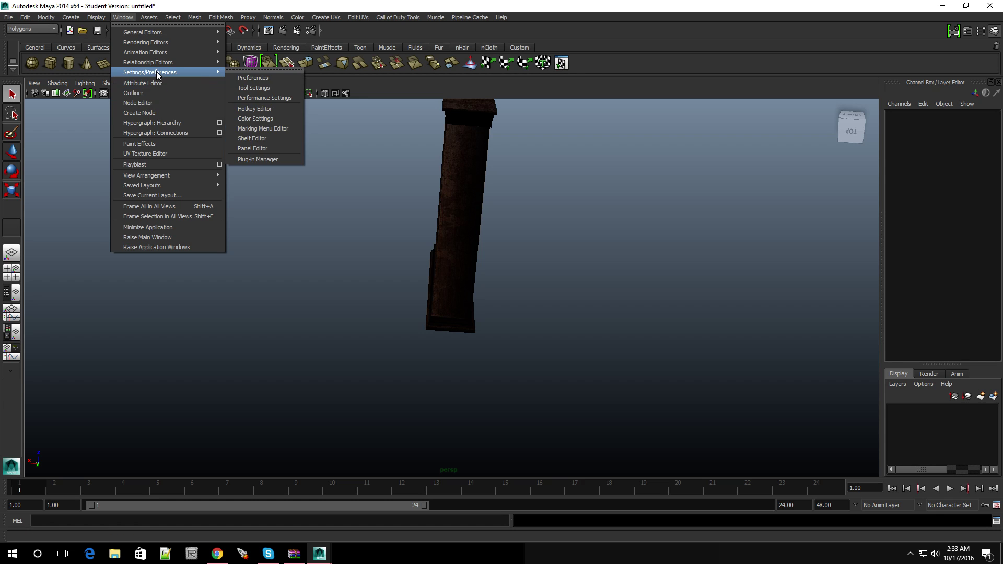
left_click(242, 79)
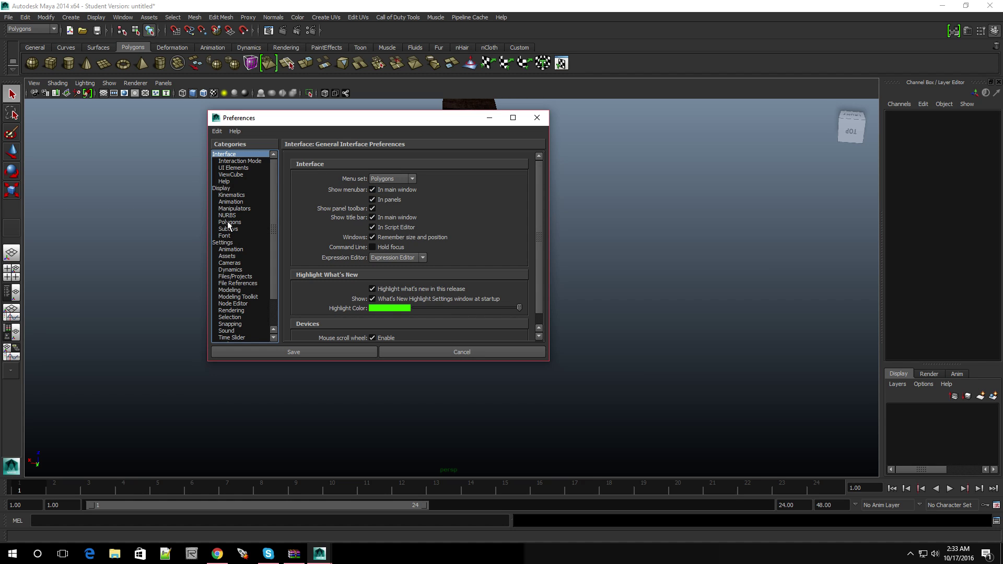
left_click(221, 190)
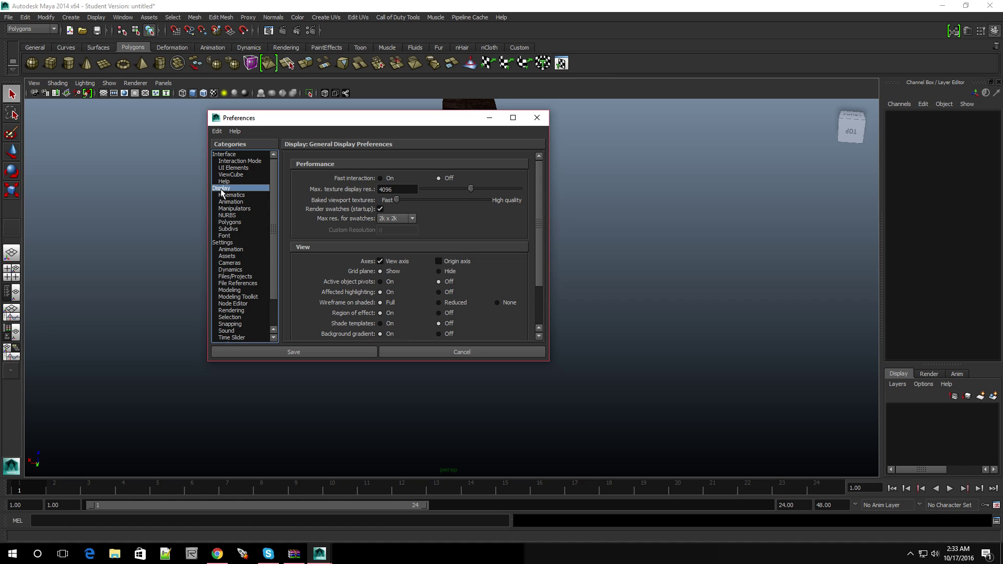
left_click(225, 243)
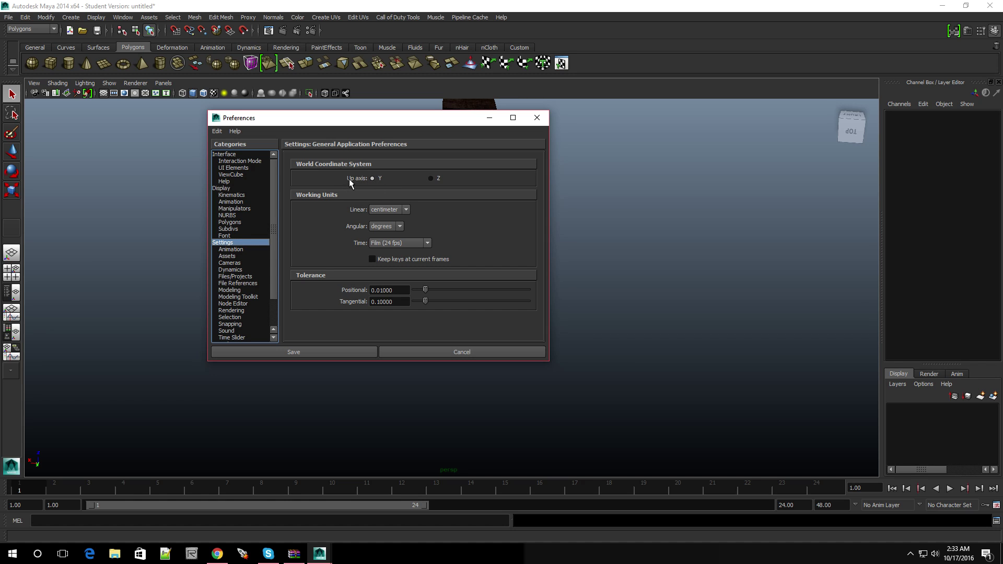
left_click(431, 178)
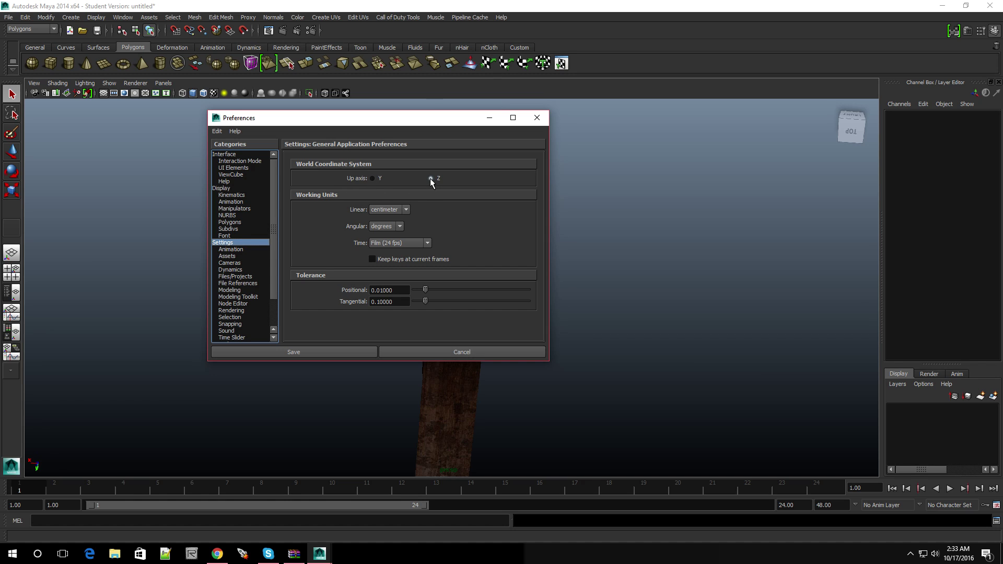
left_click(310, 351)
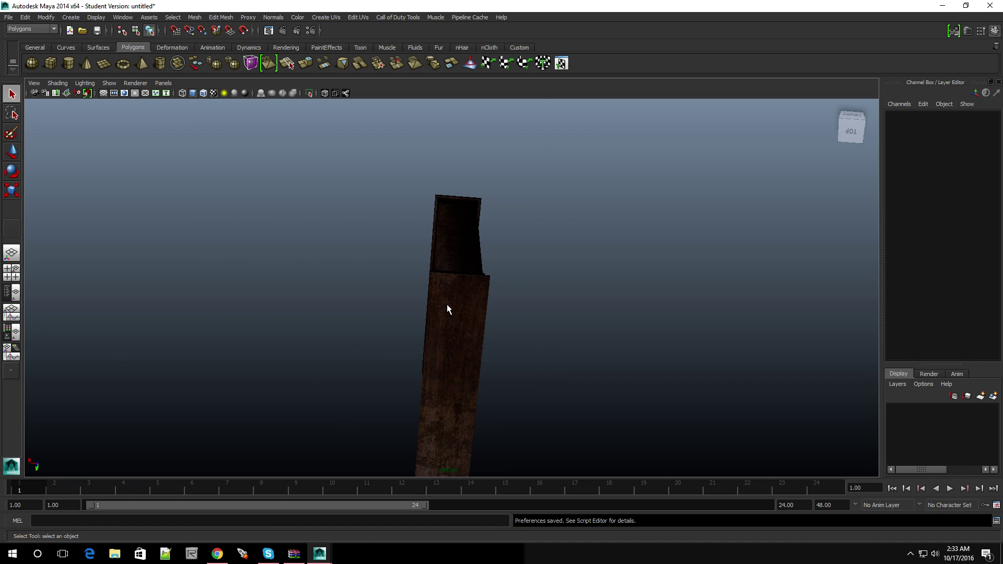
Start a new empty scene, discarding the current one without saving.
left_click(9, 17)
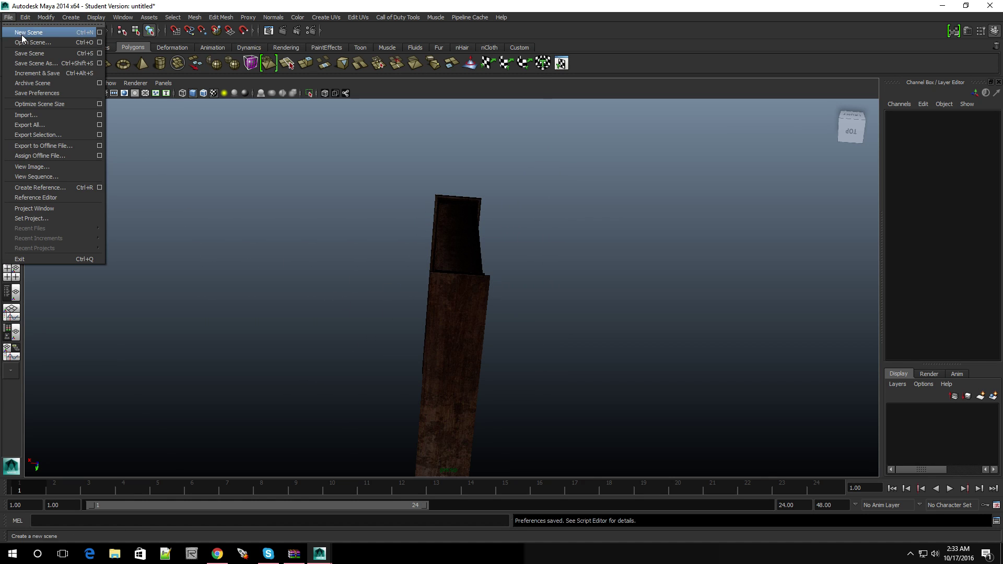
left_click(24, 29)
left_click(502, 282)
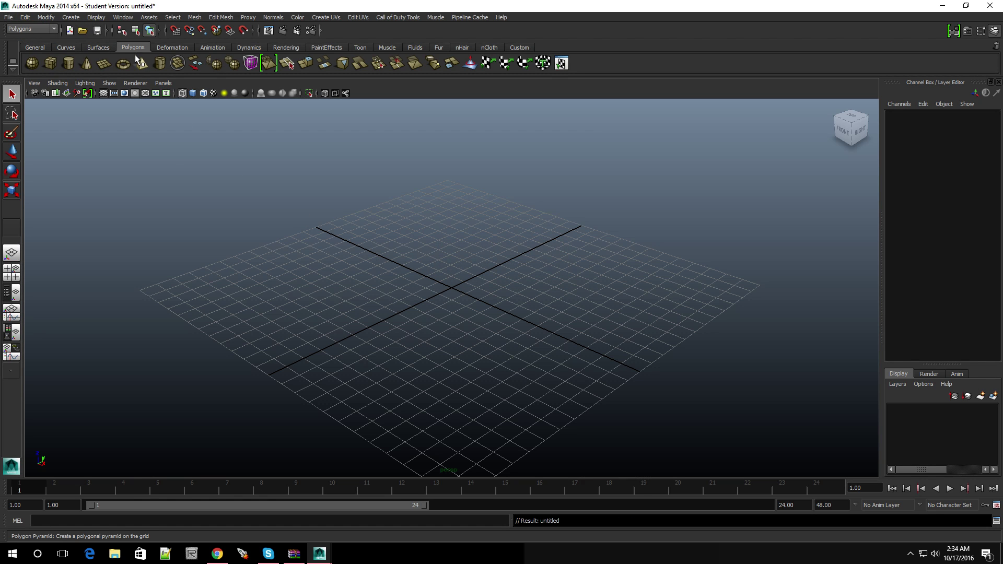
Re-import the CoD5 bookshelf xmodel at its first LOD, declining Auto IK, and orbit to its side.
left_click(401, 17)
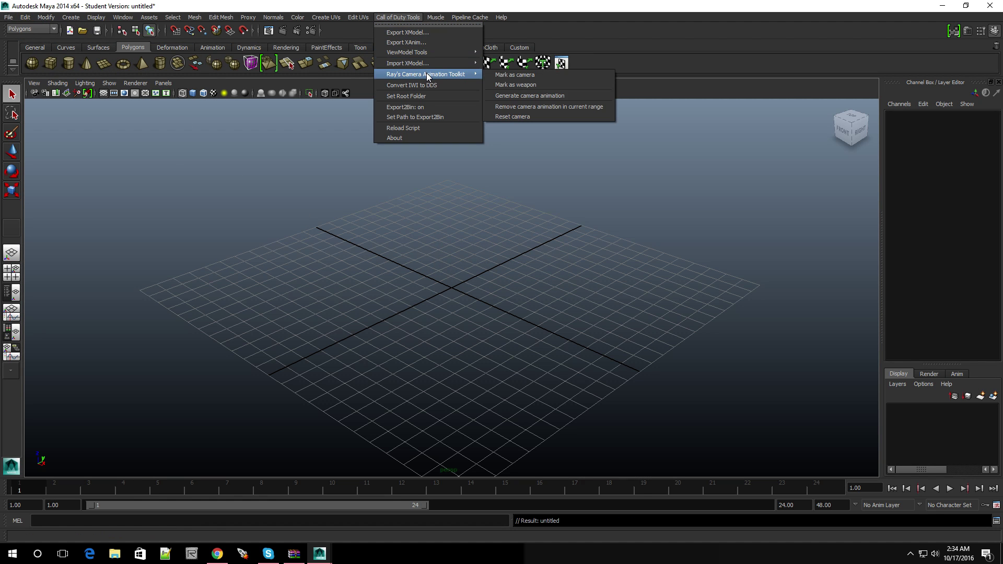
mouse_move(452, 63)
left_click(511, 64)
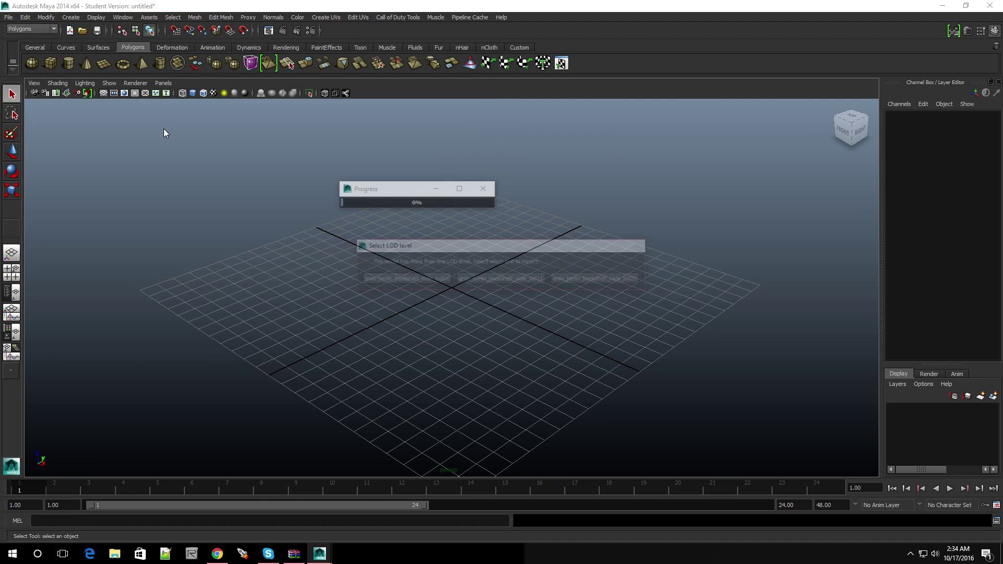
left_click(396, 277)
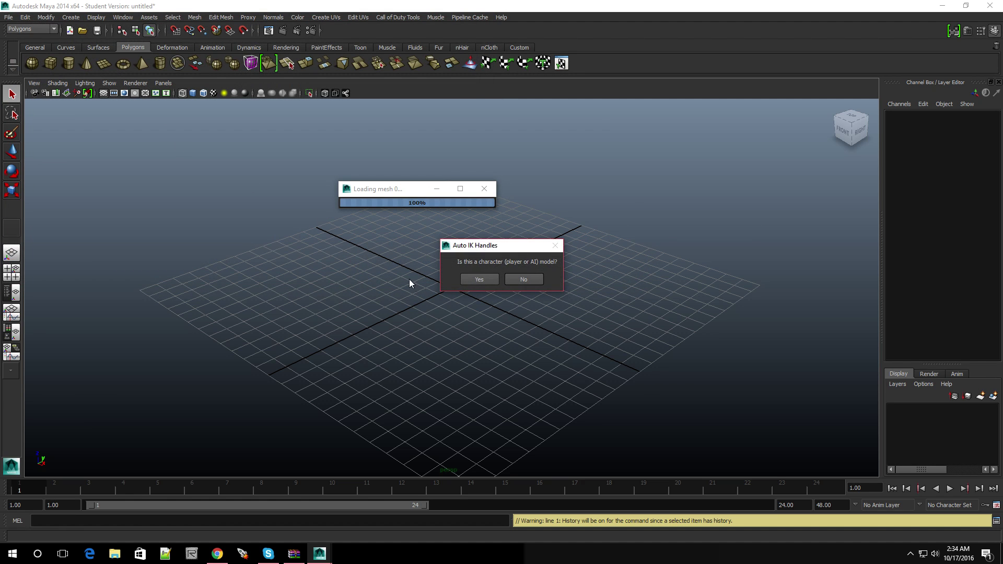
left_click(531, 281)
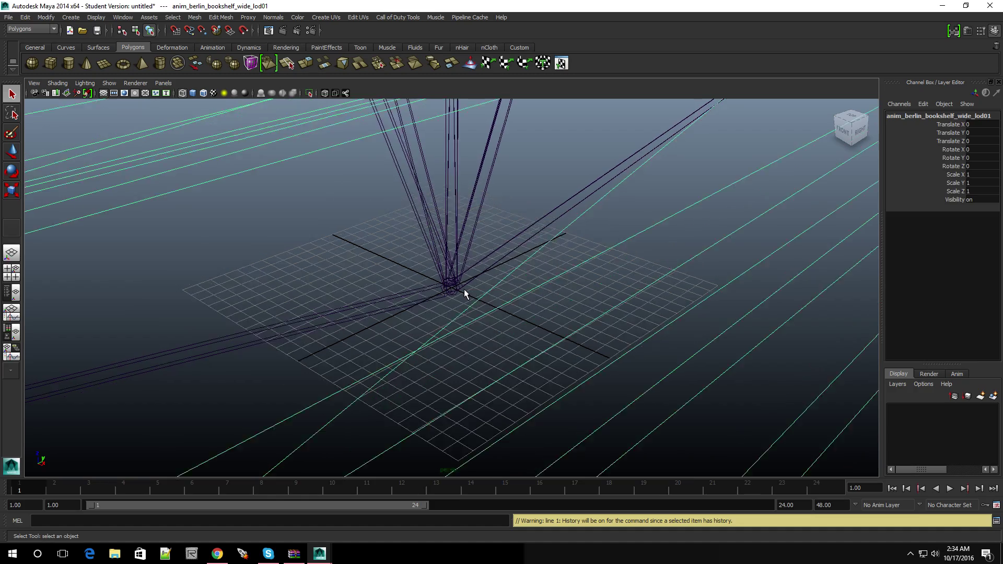
scroll(464, 289, "up", 5)
scroll(464, 289, "down", 5)
left_click_drag(460, 286, 609, 311, "alt")
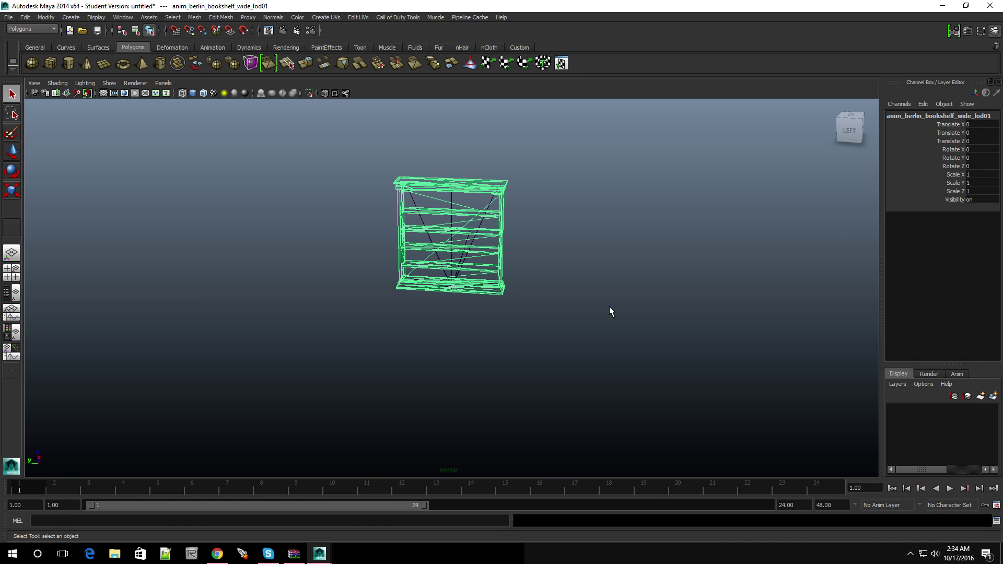
Display the bookshelf textured, deselect it, and orbit, zoom and pan to frame its shelves.
key("6")
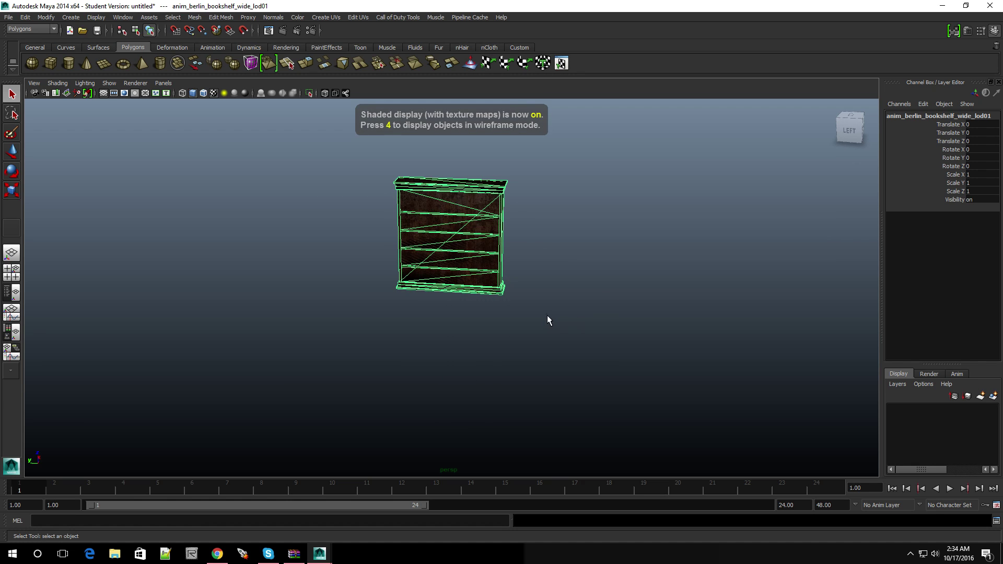
left_click(553, 307)
left_click_drag(584, 307, 395, 273, "alt")
scroll(409, 253, "up", 5)
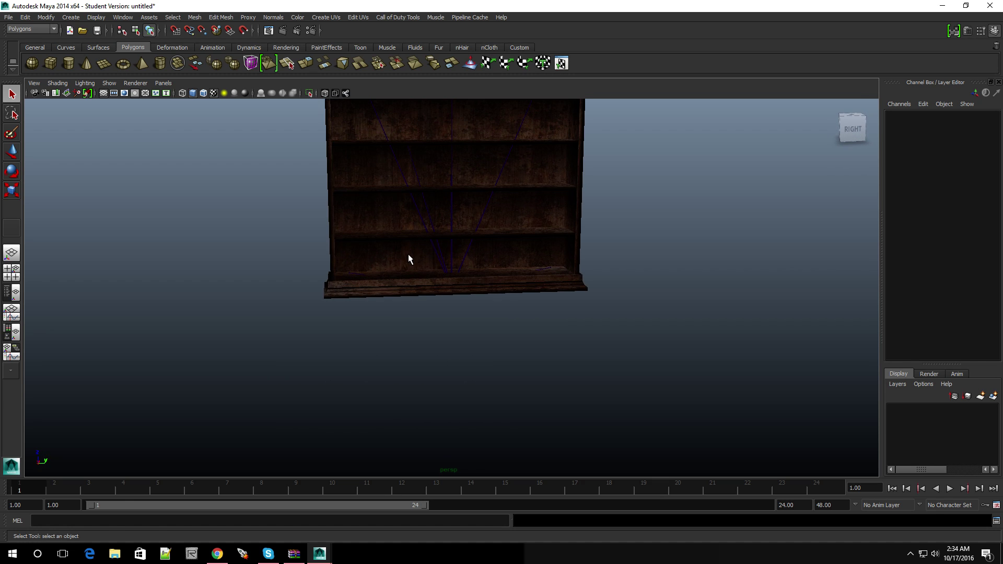
middle_click_drag(409, 256, 400, 393, "alt")
scroll(410, 376, "down", 4)
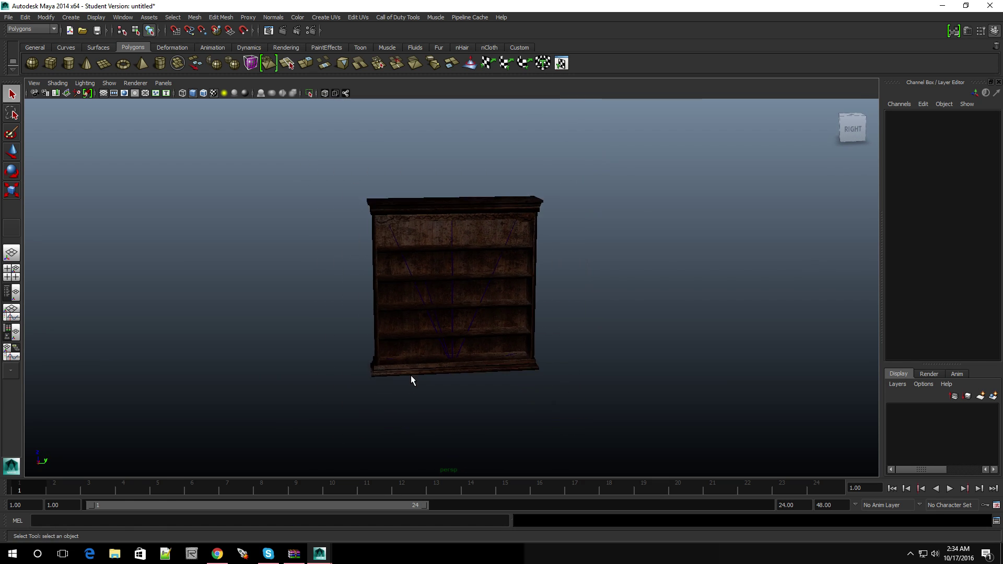
scroll(411, 375, "up", 2)
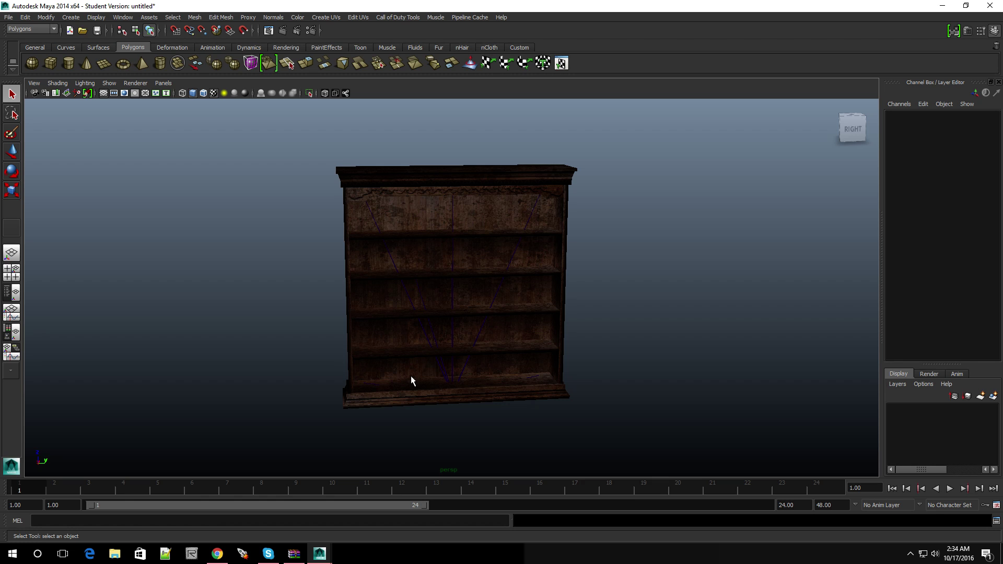
Switch to four views, enable textured shading in front, side and top views, and orbit perspective.
key("space")
scroll(318, 392, "down", 3)
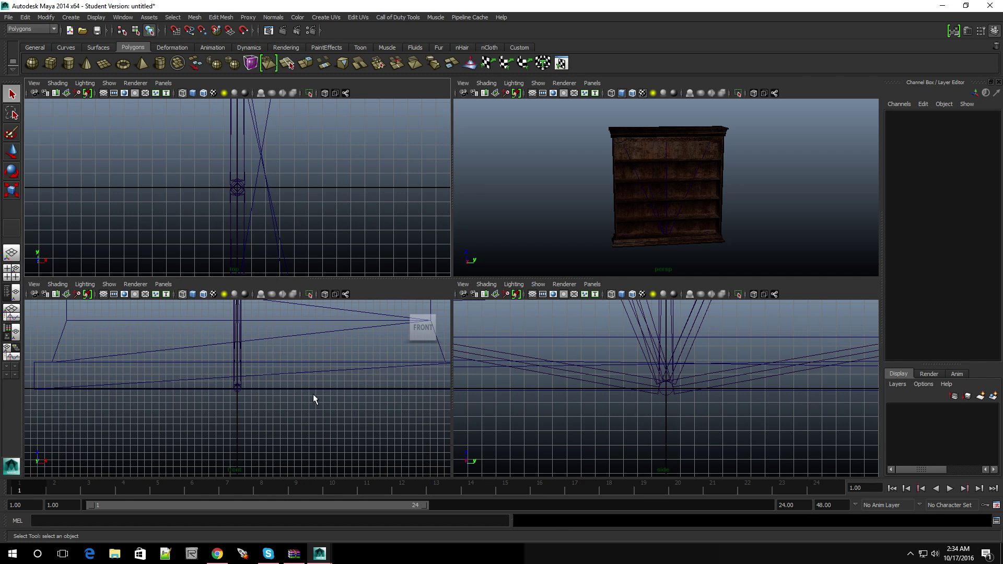
key("6")
key("6")
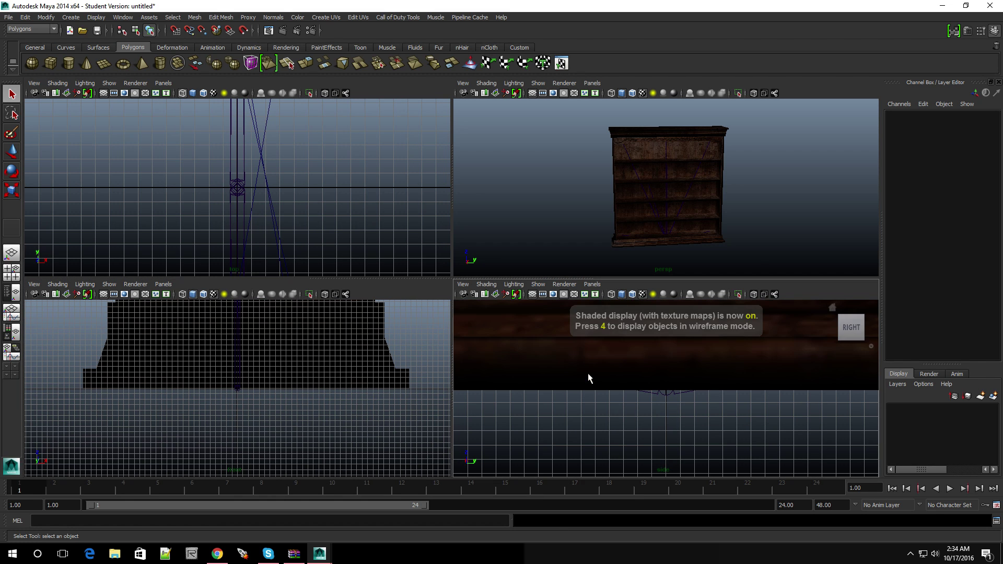
key("6")
left_click(325, 308)
key("6")
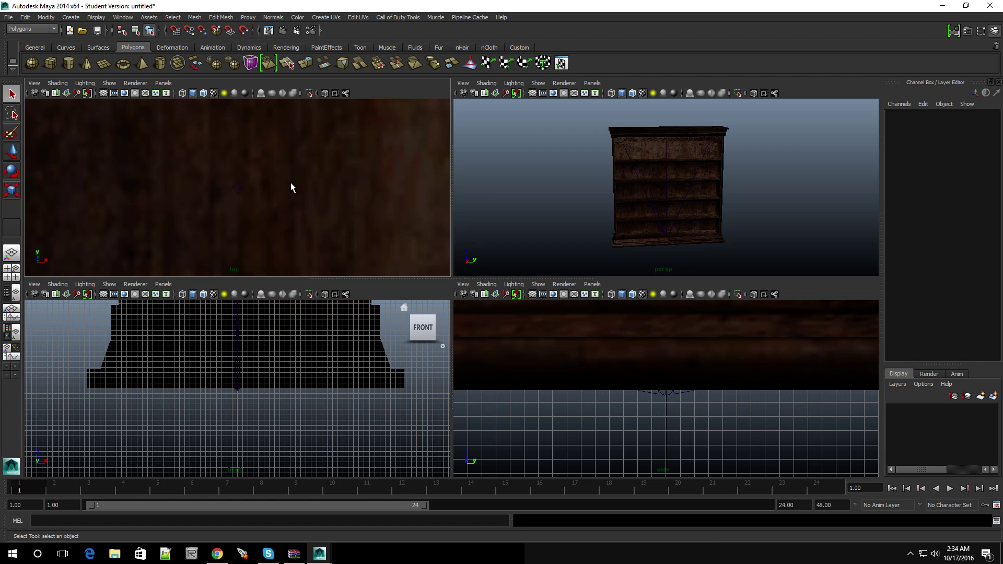
scroll(275, 199, "down", 10)
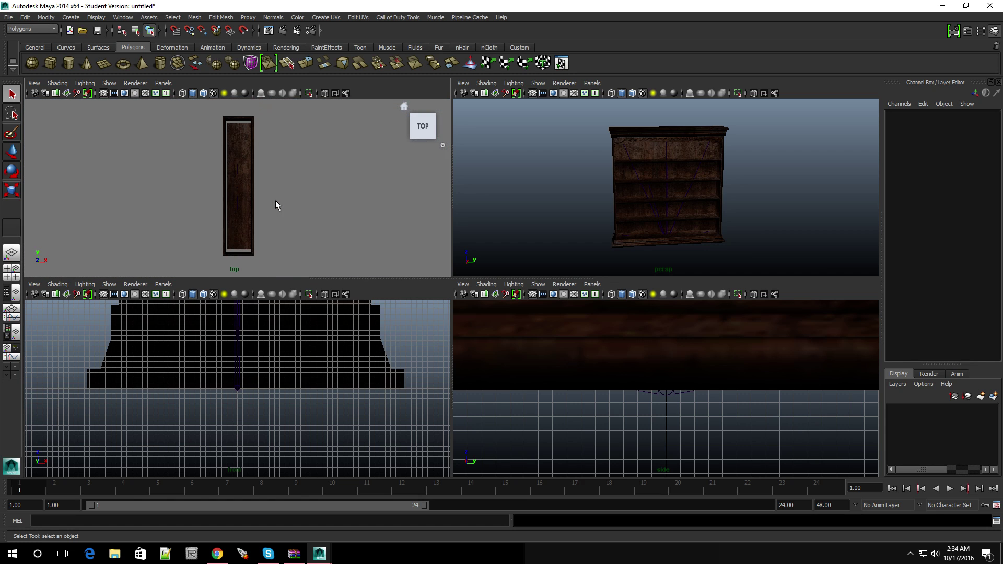
left_click_drag(298, 222, 291, 218, "alt")
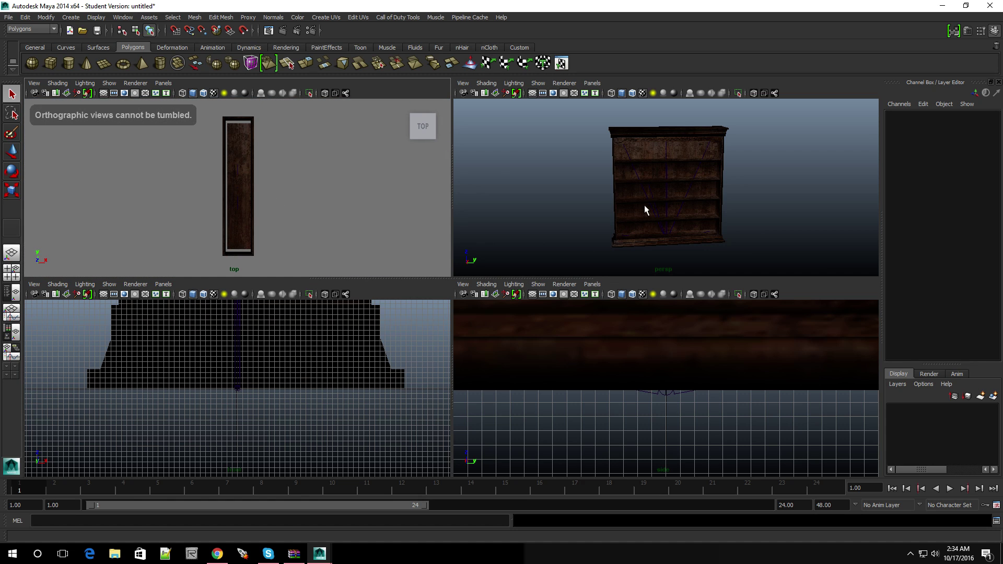
mouse_move(645, 210)
left_mouse_down("alt")
mouse_move(621, 197)
mouse_move(582, 247)
mouse_move(705, 206)
mouse_move(652, 223)
left_mouse_up("alt")
Maximise the top and side views and re-frame the bookshelf in the side view.
key("space")
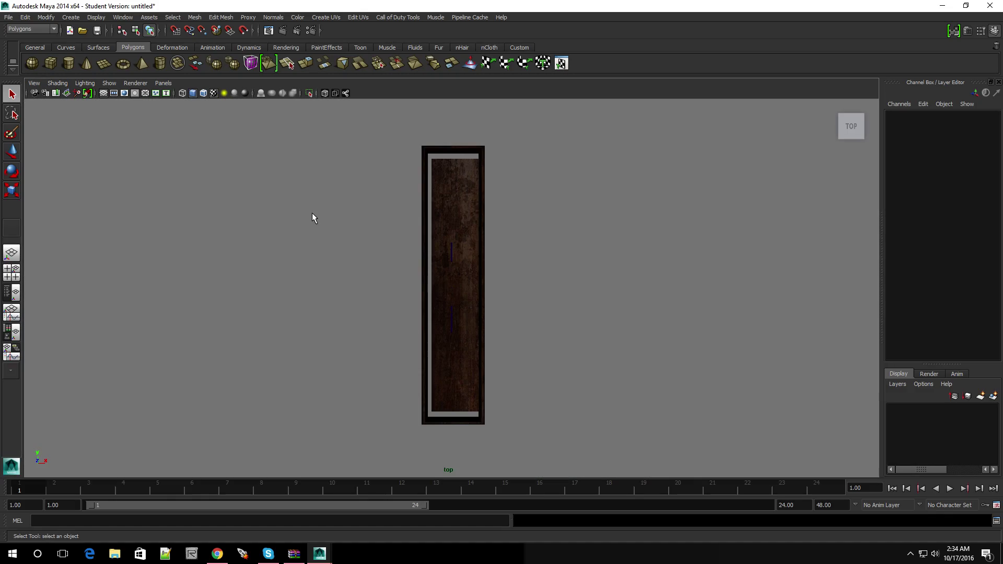
key("space")
key("space")
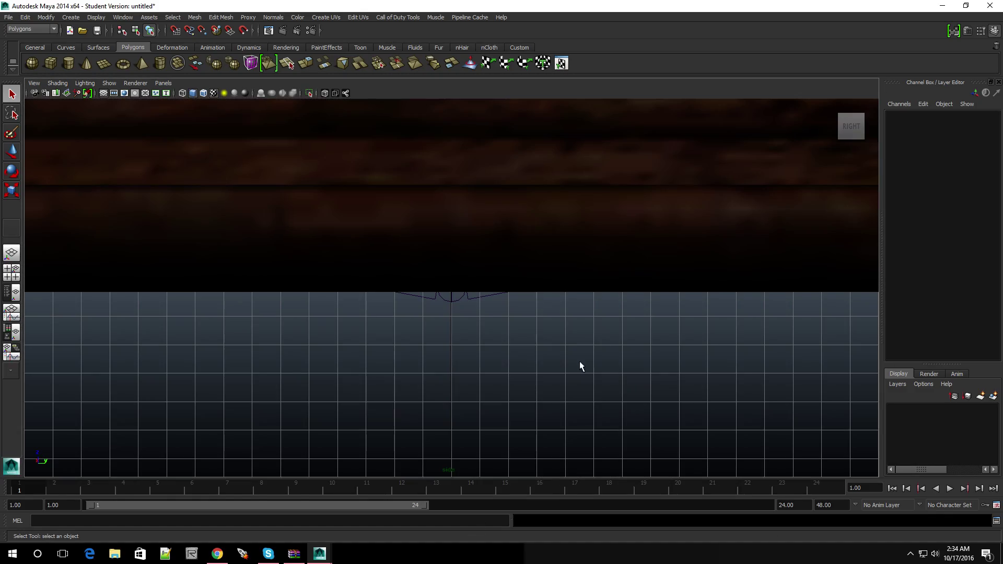
scroll(560, 346, "down", 10)
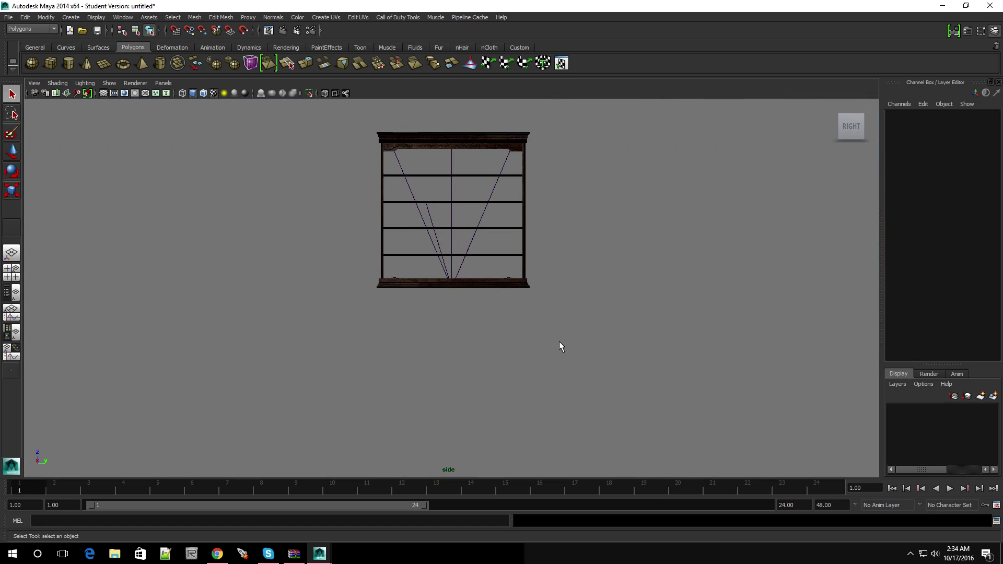
scroll(559, 342, "up", 3)
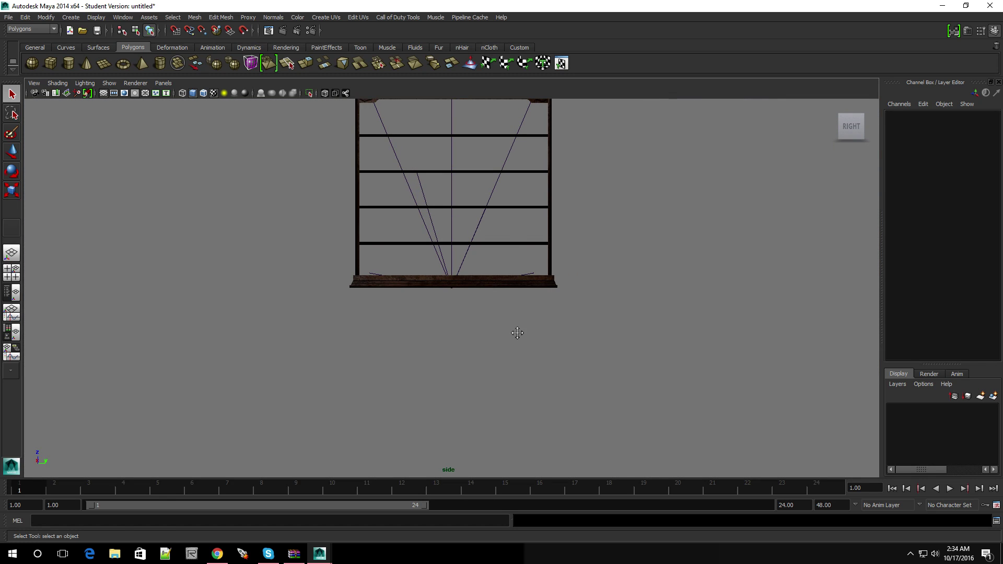
middle_click_drag(517, 332, 519, 462, "alt")
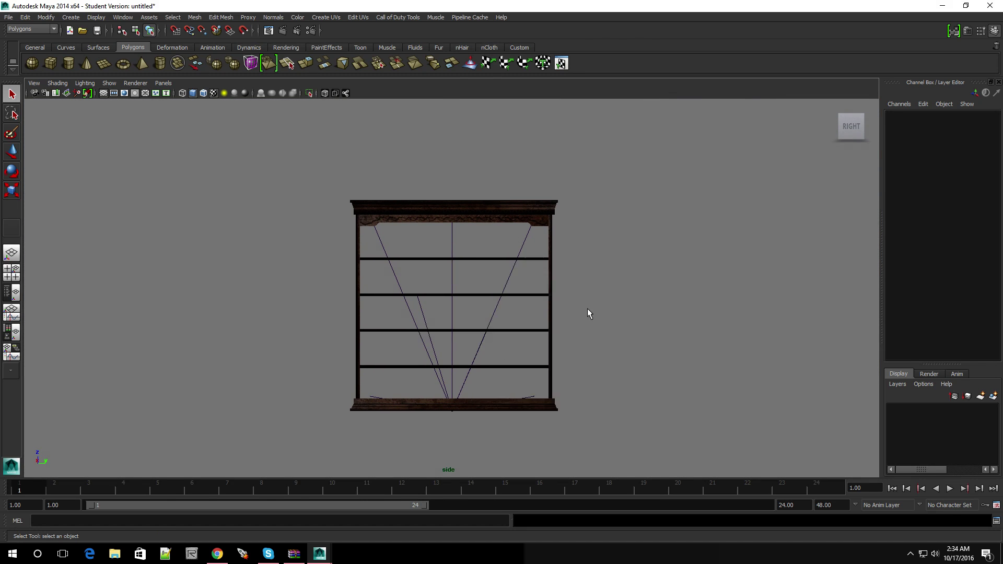
Switch to the full perspective view, tumble the bookshelf, and open the Call of Duty Tools menu.
key("space")
key("space")
left_click_drag(459, 332, 501, 314, "alt")
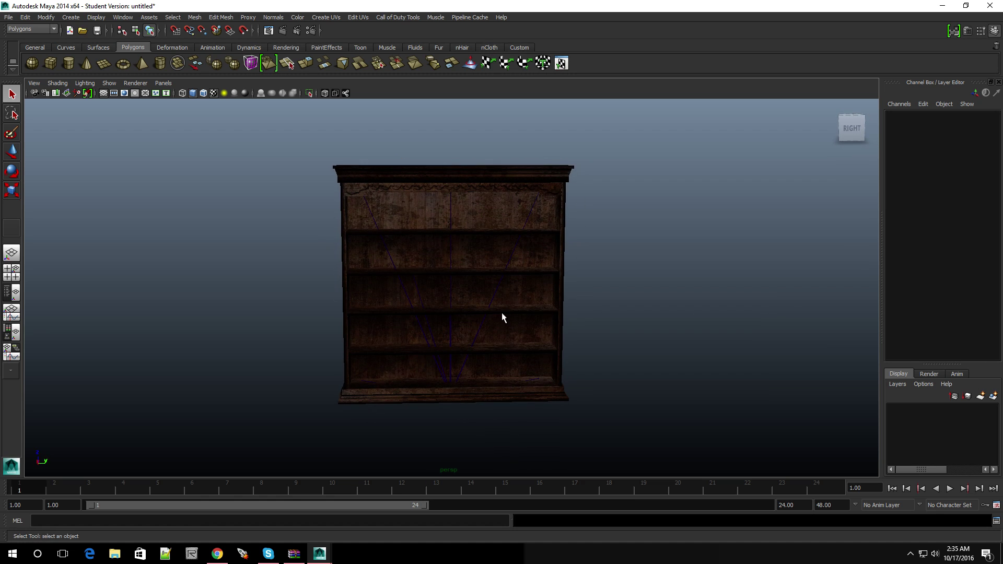
left_click(397, 17)
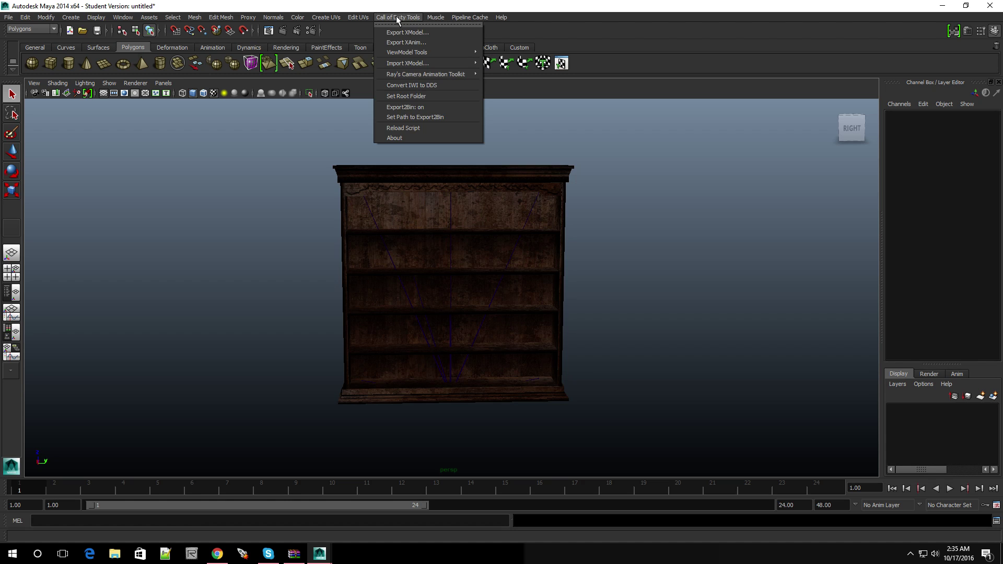
Choose Set Path to Export2Bin and browse to C:\Program Files (x86).
left_click(402, 119)
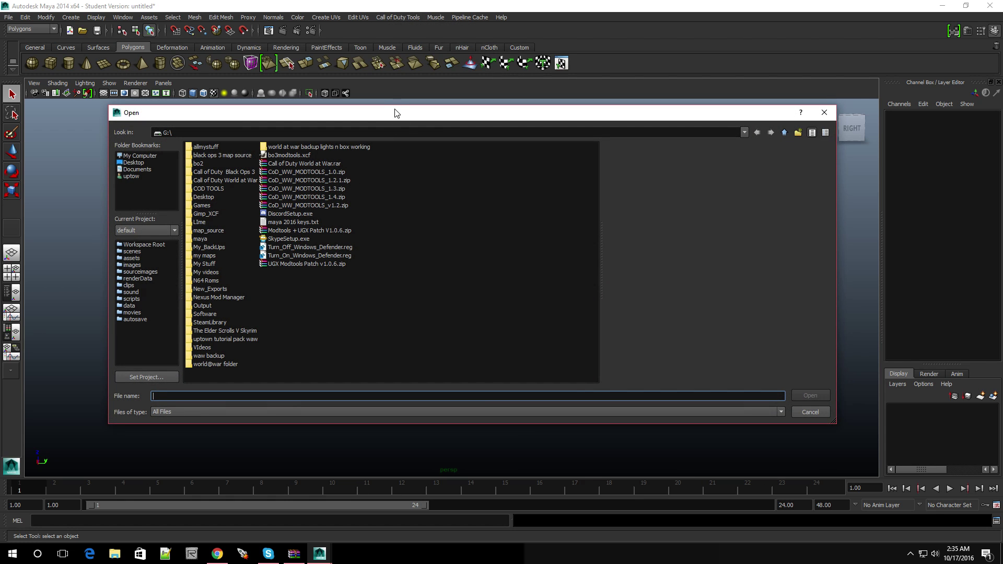
mouse_move(388, 118)
left_mouse_down()
mouse_move(438, 119)
mouse_move(415, 139)
mouse_move(391, 136)
left_mouse_up()
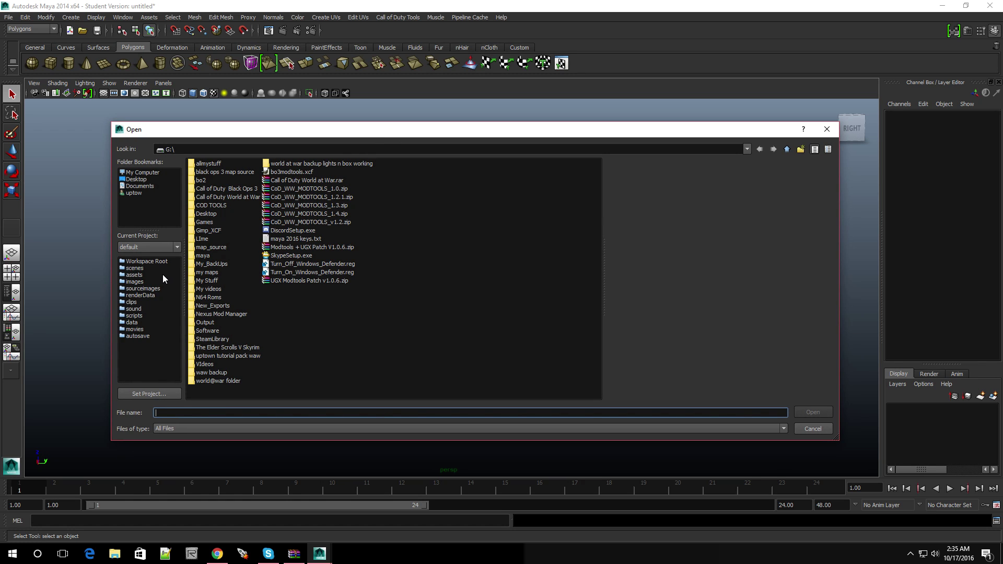
left_click(142, 173)
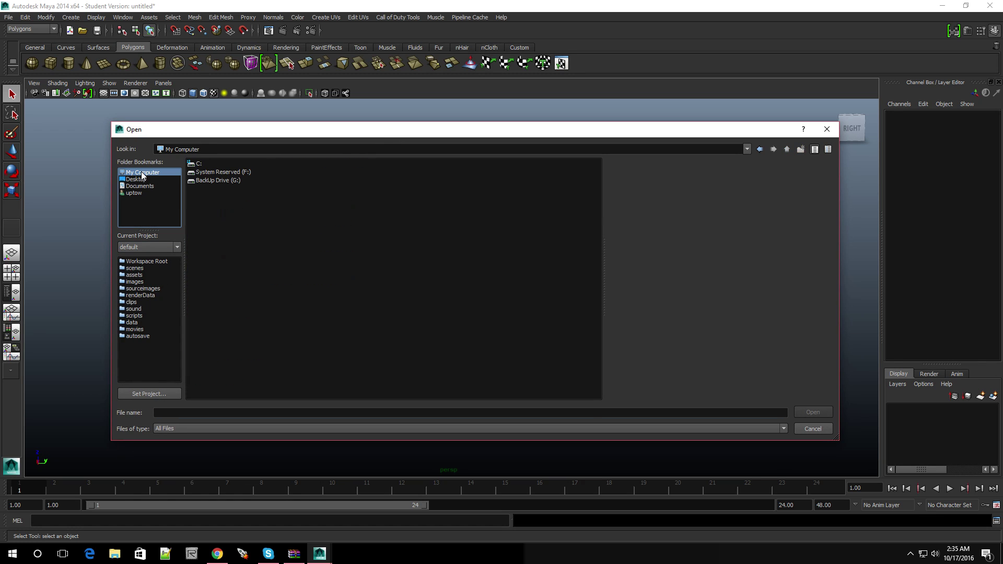
double_click(195, 166)
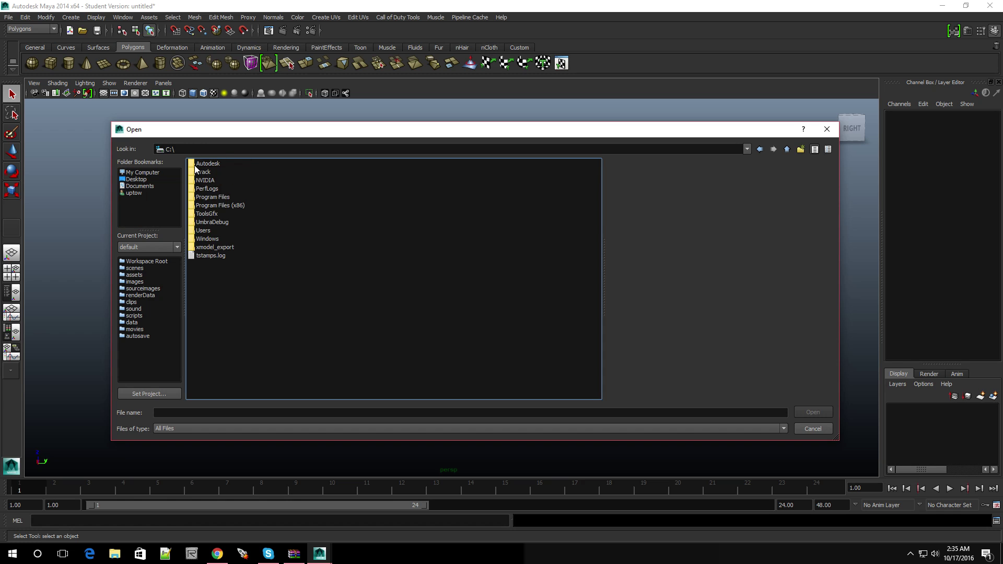
double_click(202, 207)
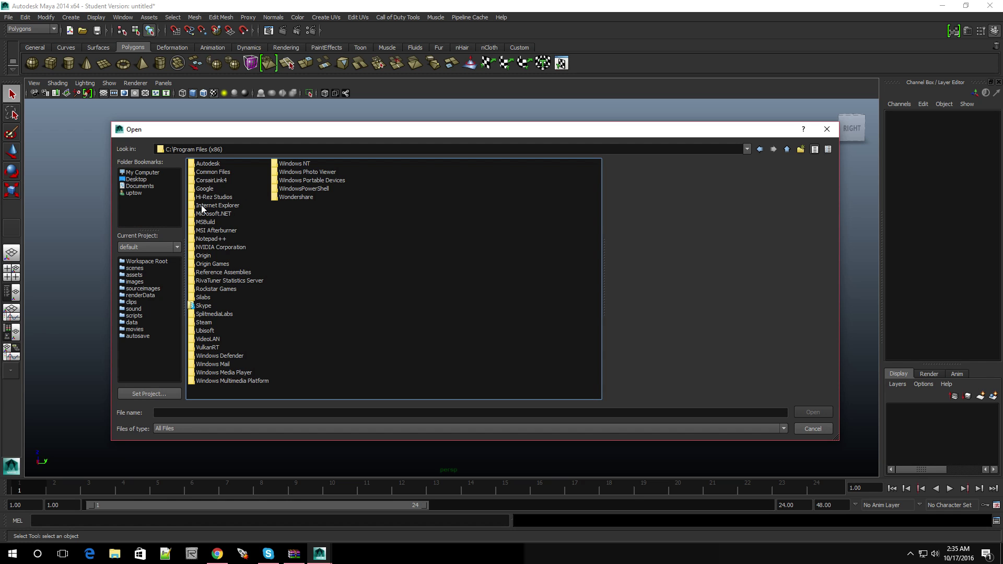
Pick export2bin.exe from Steam\steamapps\common\Call of Duty Black Ops III\bin as the Export2Bin path.
double_click(203, 323)
double_click(203, 322)
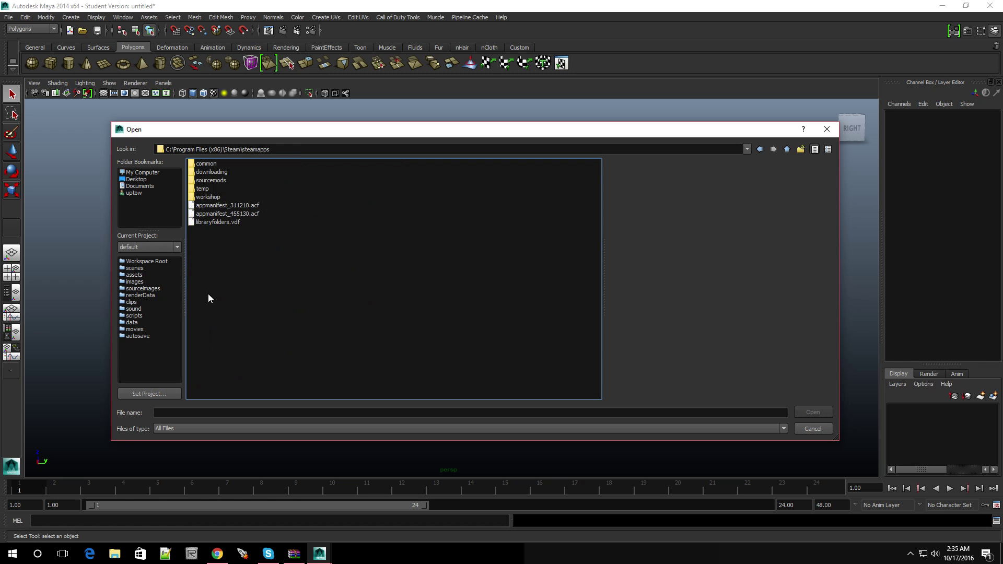
double_click(212, 163)
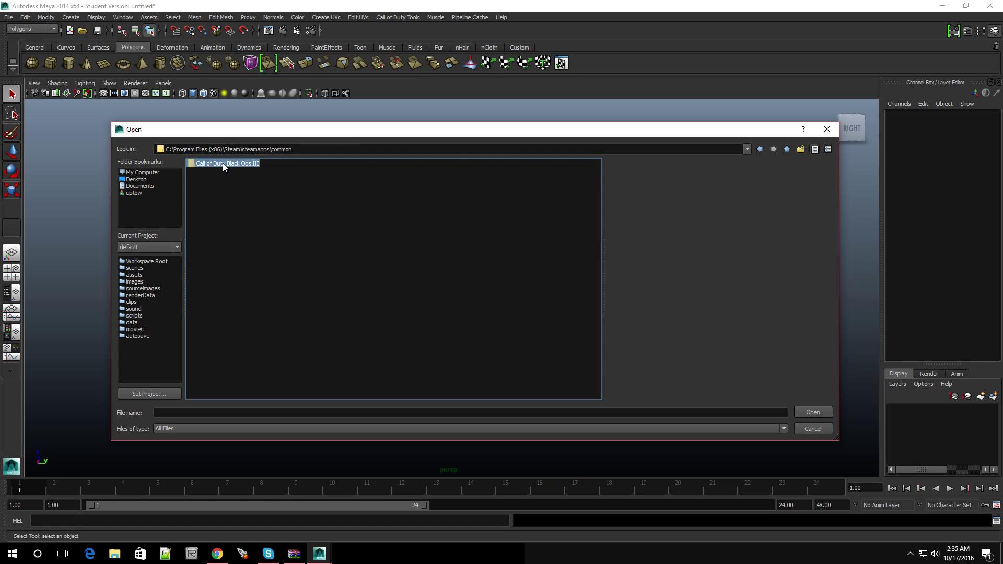
double_click(222, 163)
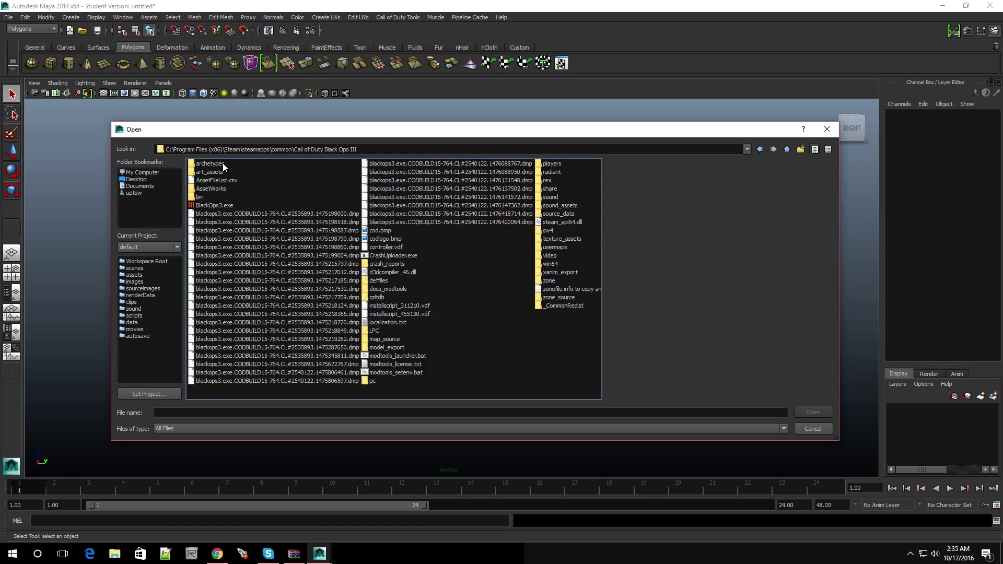
double_click(197, 198)
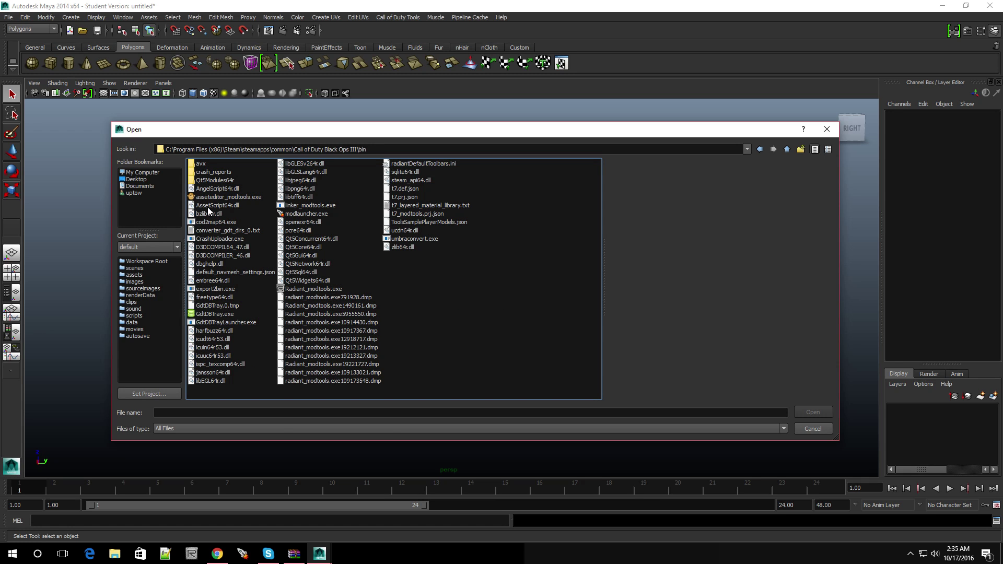
left_click(220, 290)
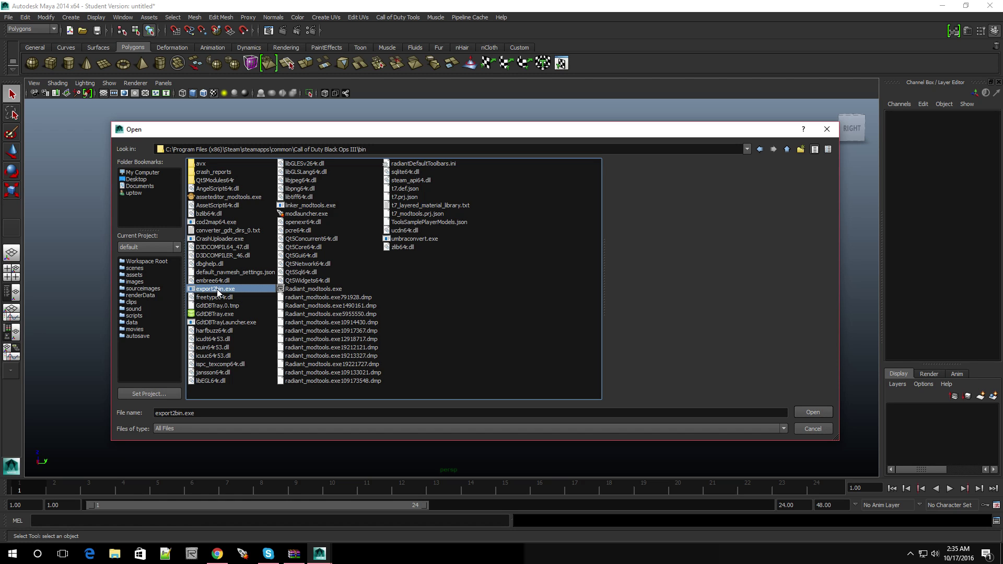
double_click(217, 289)
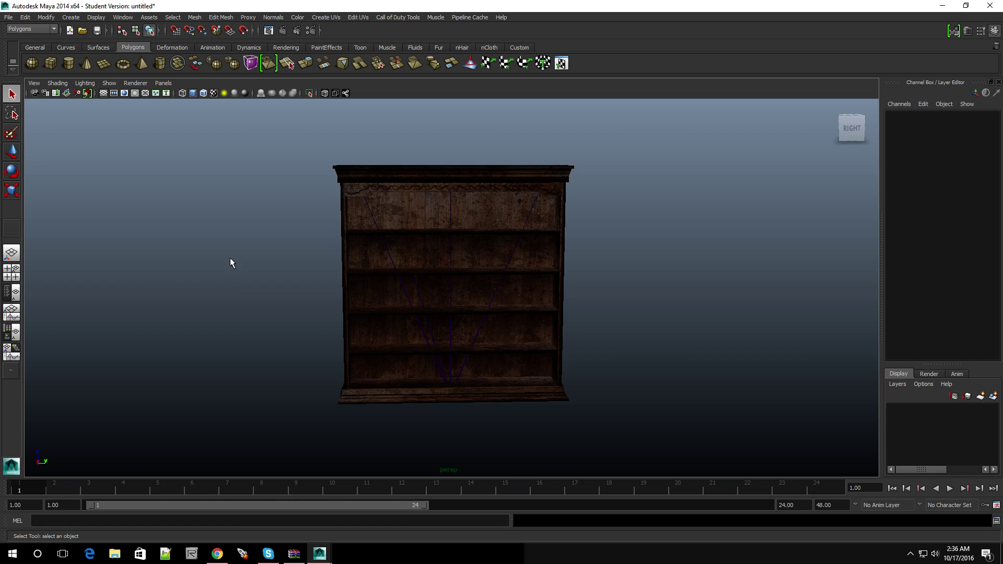
Check the Call of Duty Tools menu shows Export2Bin on, then tumble the bookshelf to three-quarter view.
left_click(396, 17)
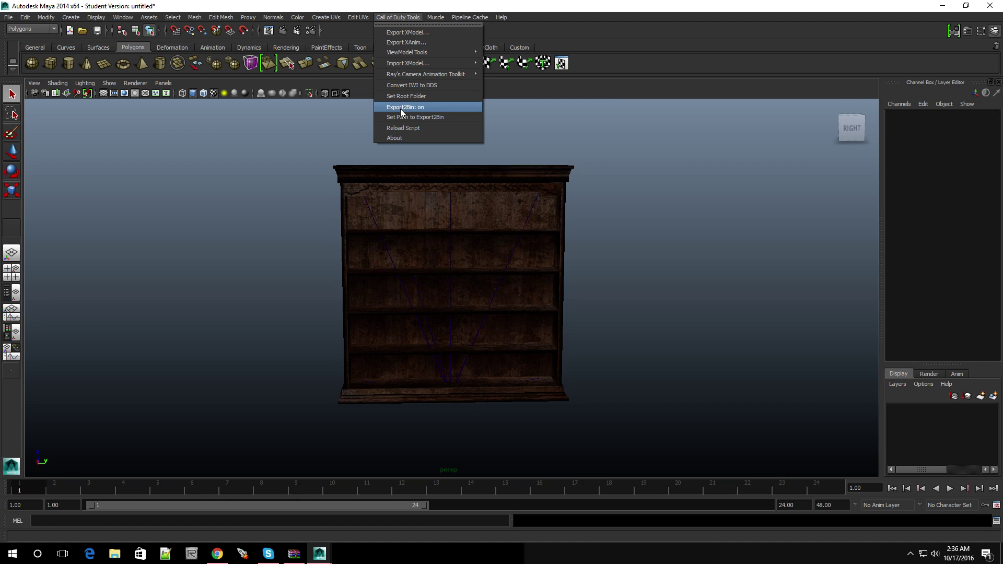
left_click(325, 139)
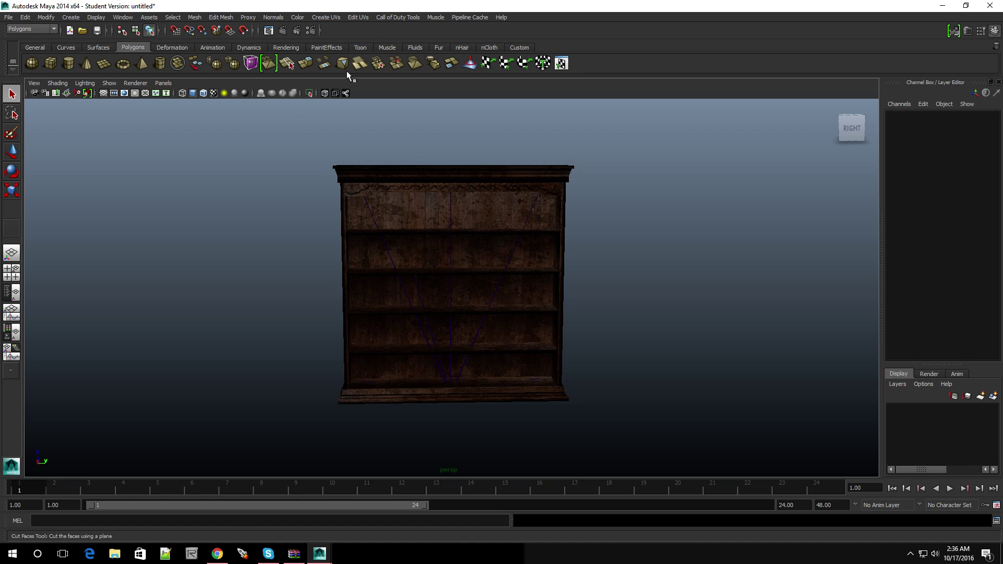
scroll(299, 232, "down", 5)
scroll(299, 232, "up", 5)
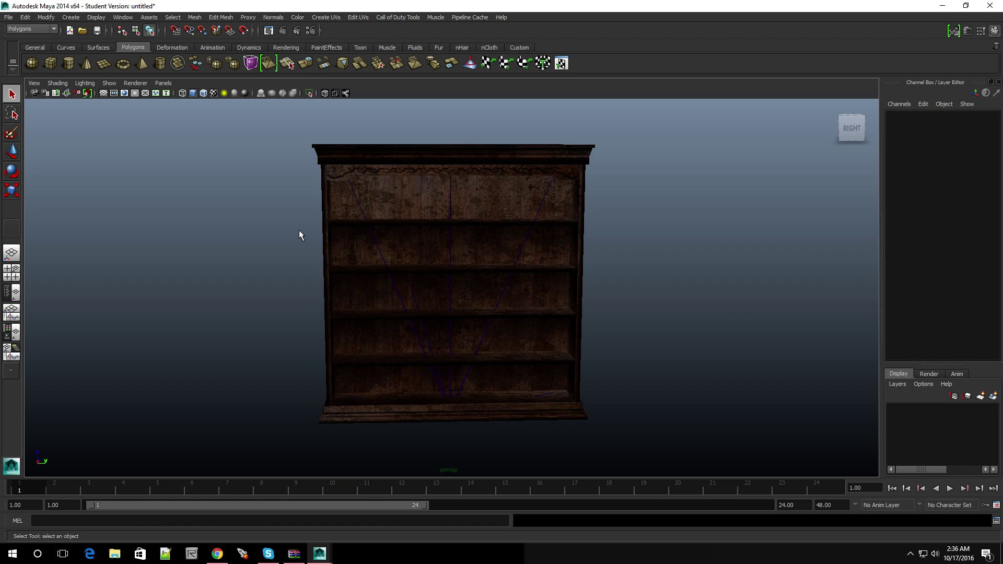
mouse_move(370, 269)
left_mouse_down("alt")
mouse_move(407, 273)
mouse_move(298, 286)
mouse_move(470, 284)
mouse_move(363, 286)
left_mouse_up("alt")
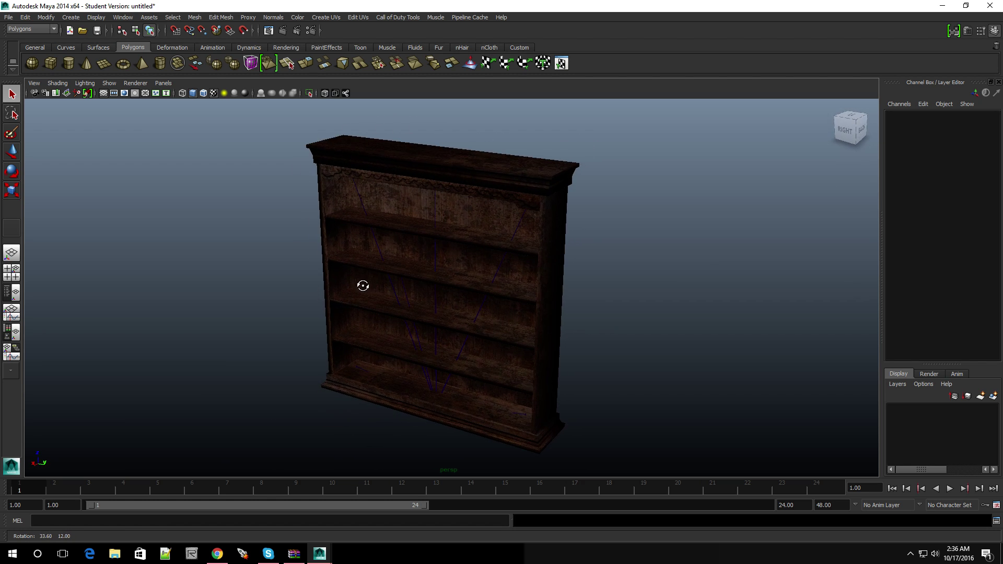
Minimise Maya, bring YouTube in Chrome forward, and open MH Tutorials from the subscriptions sidebar.
left_click(942, 6)
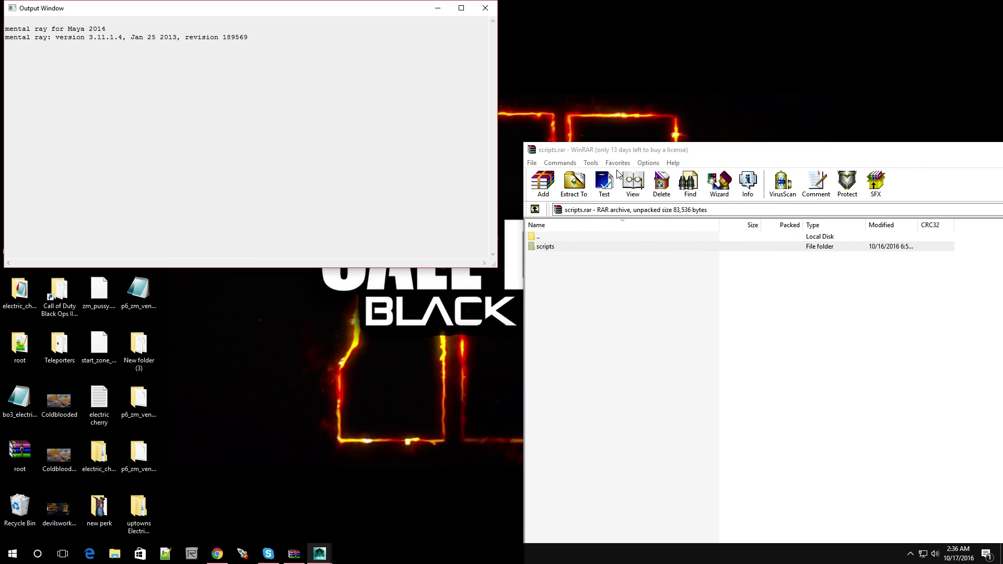
left_click(216, 558)
scroll(87, 410, "down", 6)
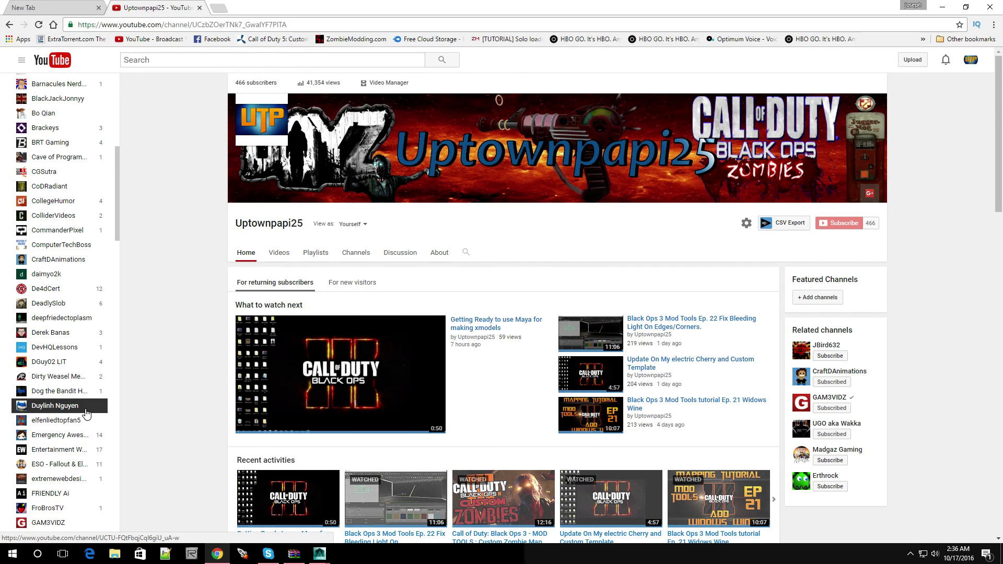
scroll(87, 413, "down", 5)
scroll(87, 414, "up", 4)
scroll(87, 413, "down", 4)
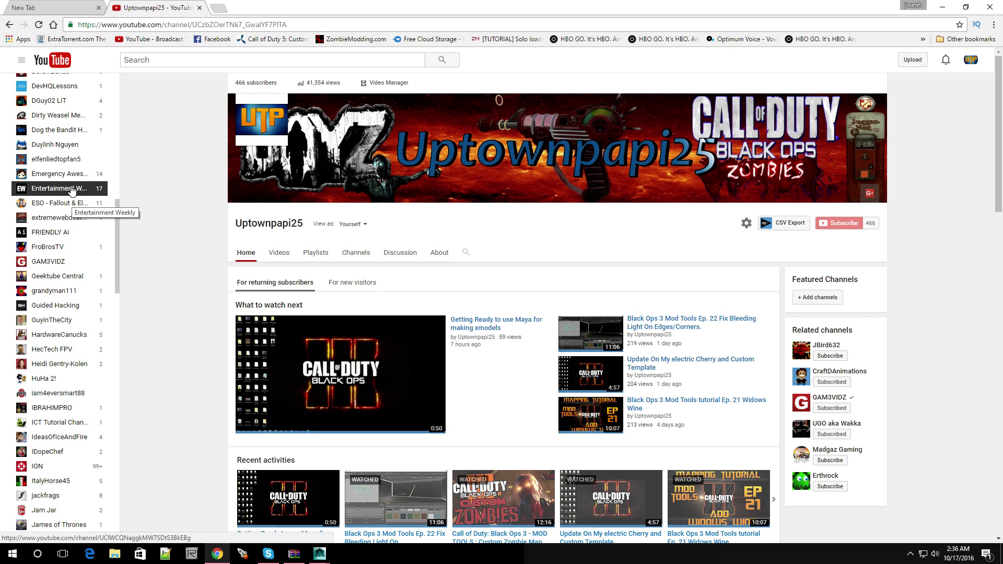
scroll(60, 322, "down", 2)
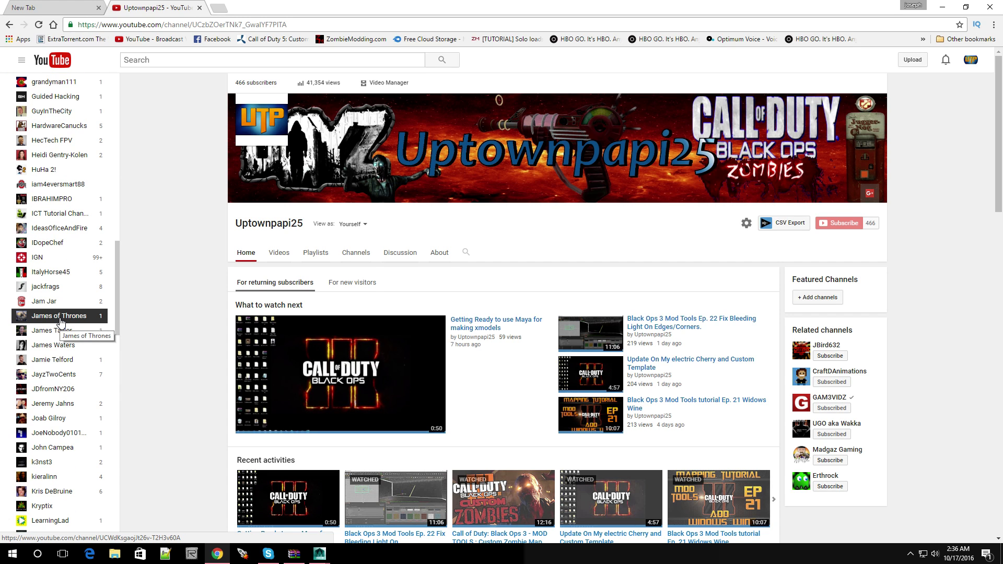
scroll(47, 311, "down", 5)
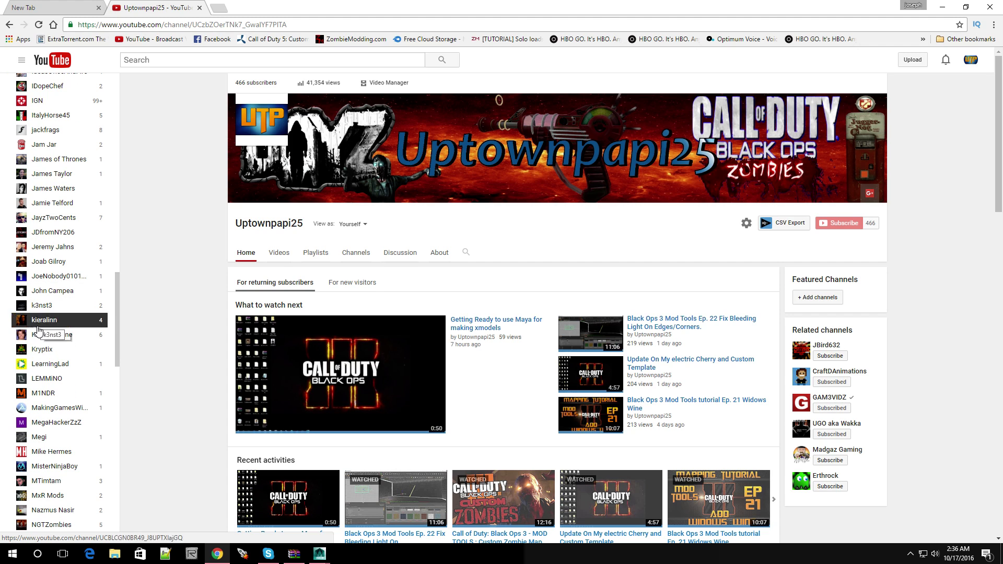
left_click(46, 453)
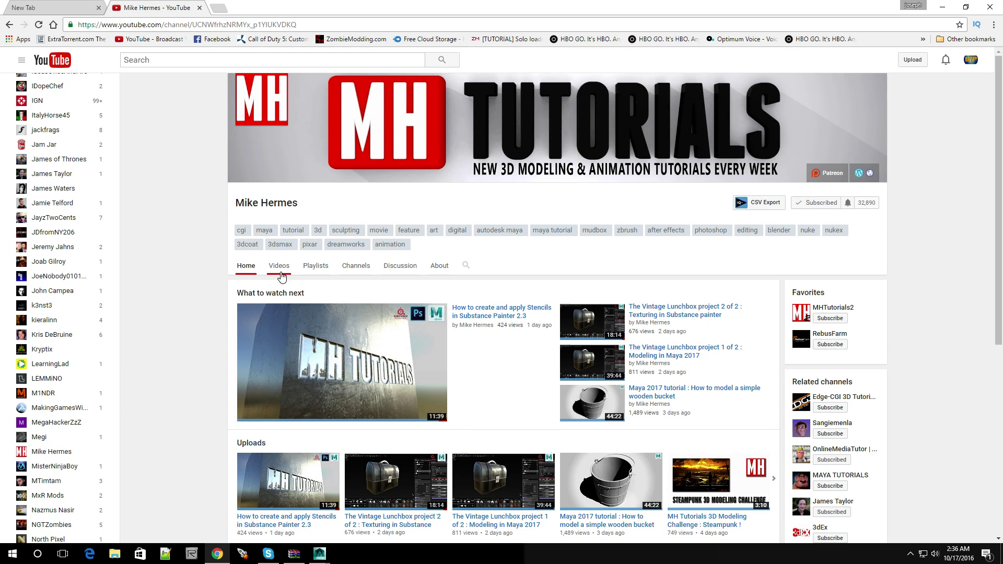
Show the MH Tutorials channel's Videos tab.
scroll(470, 361, "down", 3)
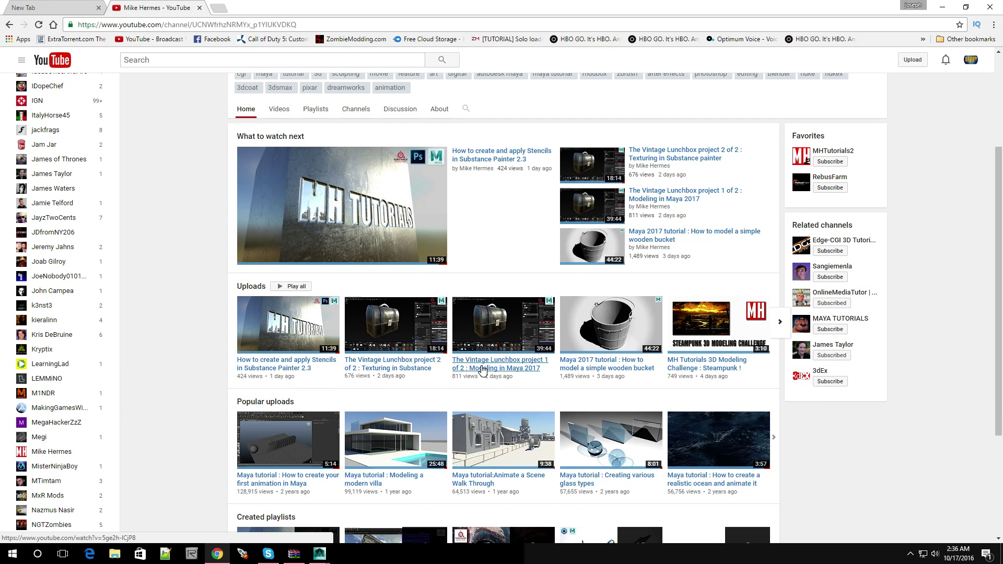
scroll(473, 363, "down", 3)
scroll(482, 370, "up", 3)
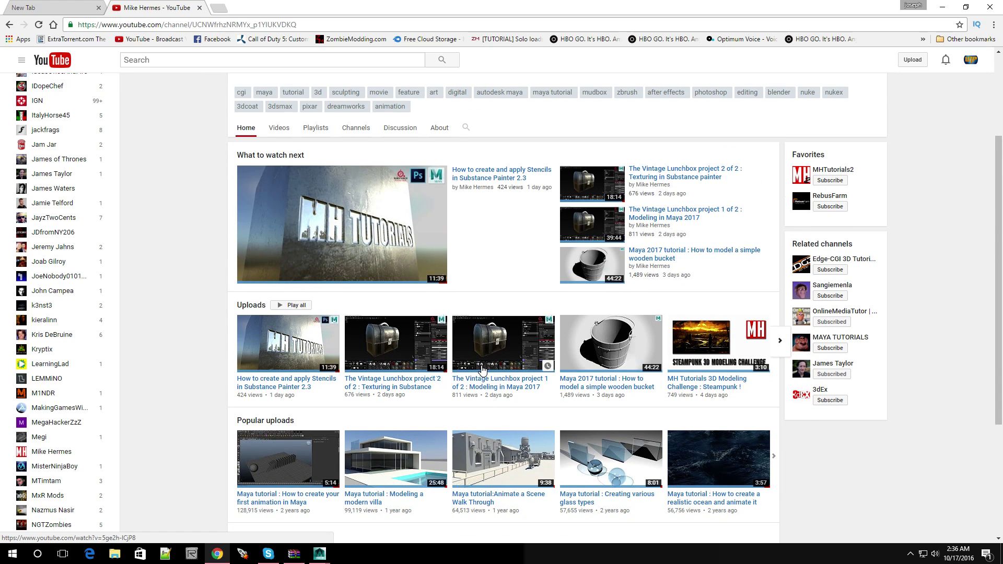
left_click(283, 132)
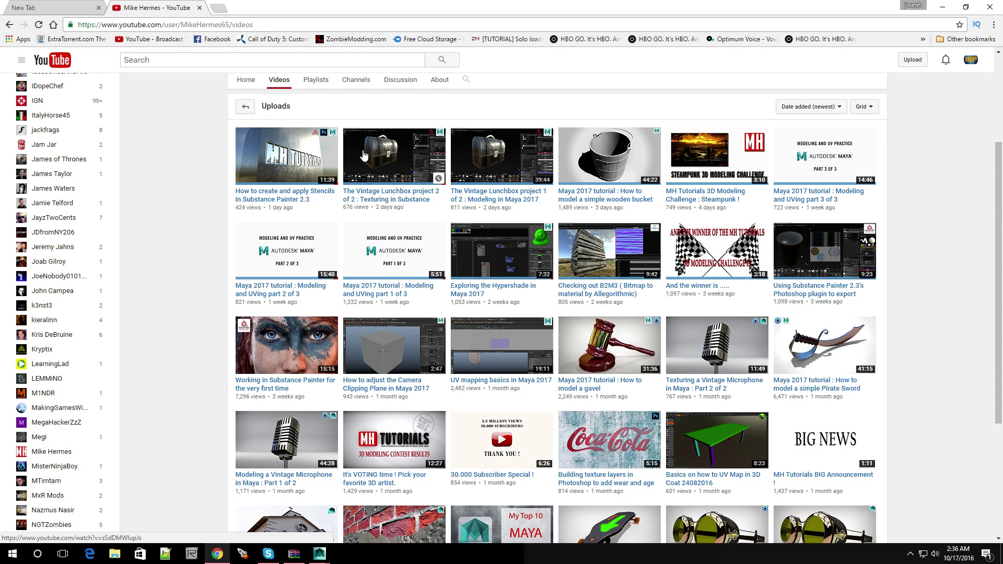
Load two more batches of the channel's older uploads with Load more.
scroll(470, 235, "up", 1)
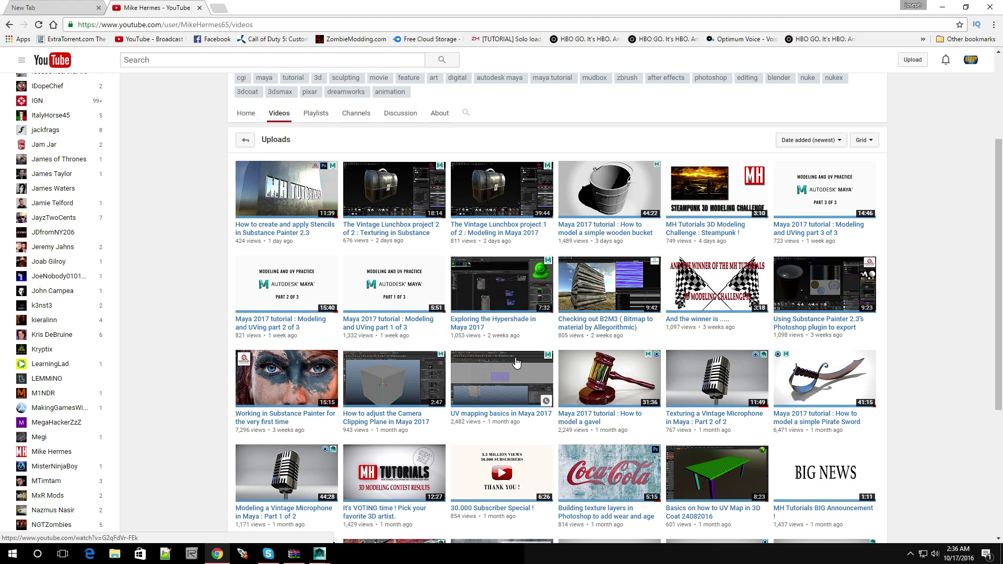
scroll(516, 362, "down", 5)
left_click(551, 425)
scroll(575, 313, "down", 4)
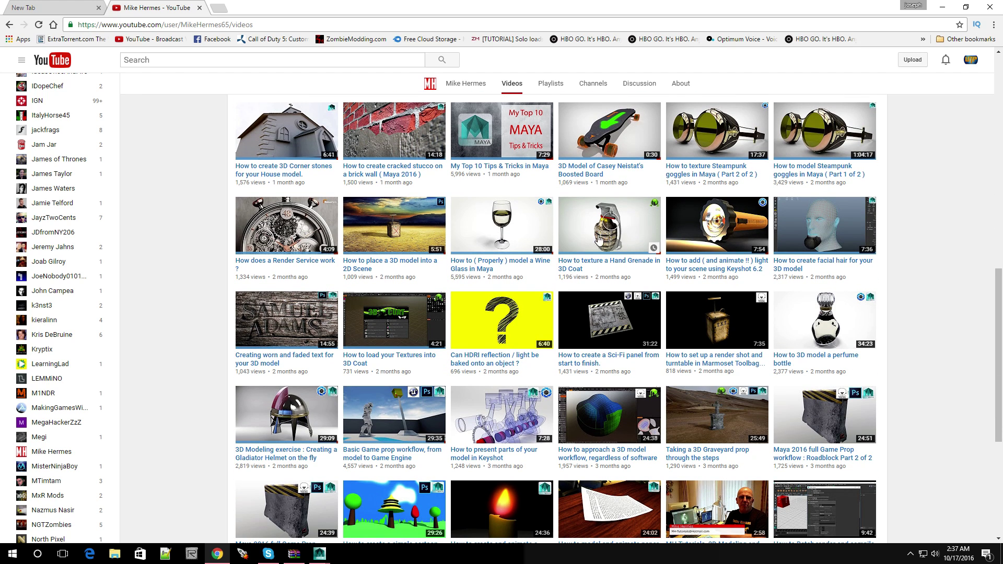
scroll(553, 435, "down", 5)
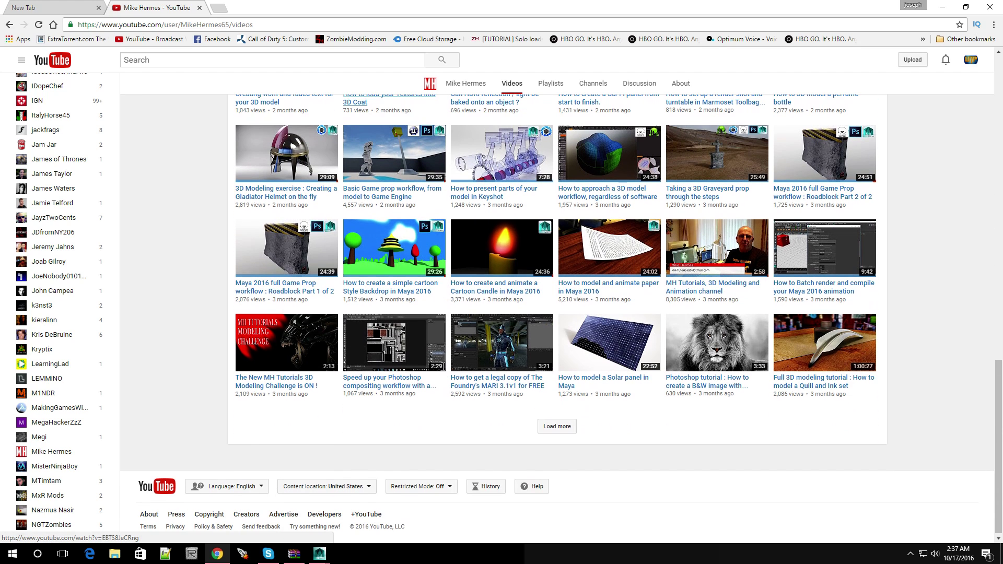
left_click(549, 431)
Load two further batches of older uploads, reaching Maya 2016 videos from ten months ago.
scroll(496, 283, "down", 4)
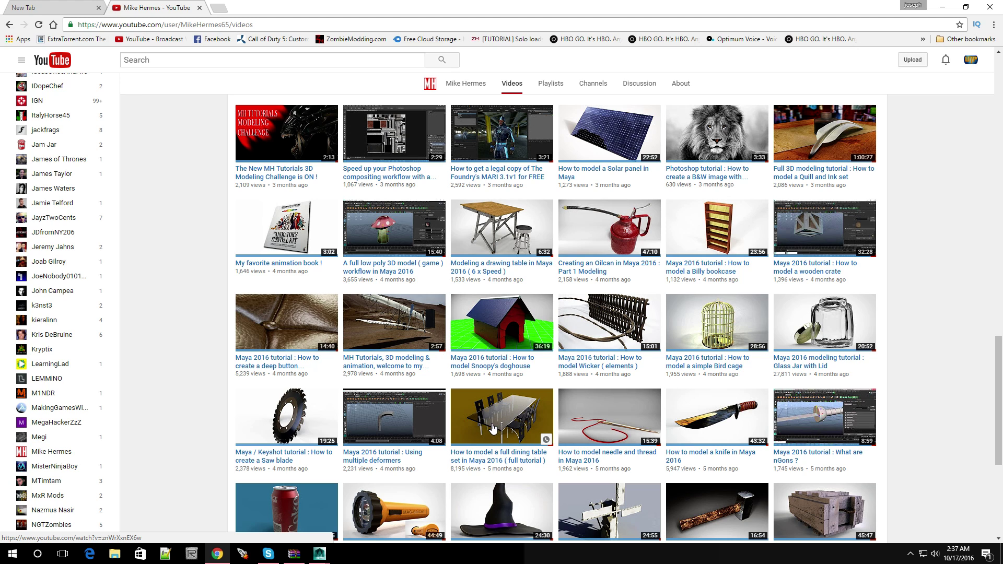
scroll(533, 444, "down", 3)
scroll(533, 448, "down", 2)
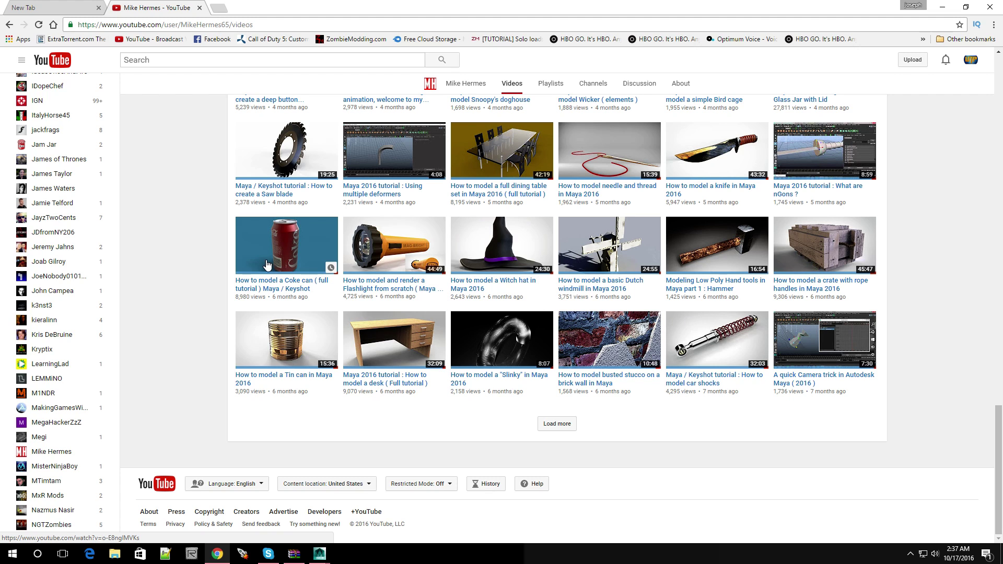
left_click(558, 423)
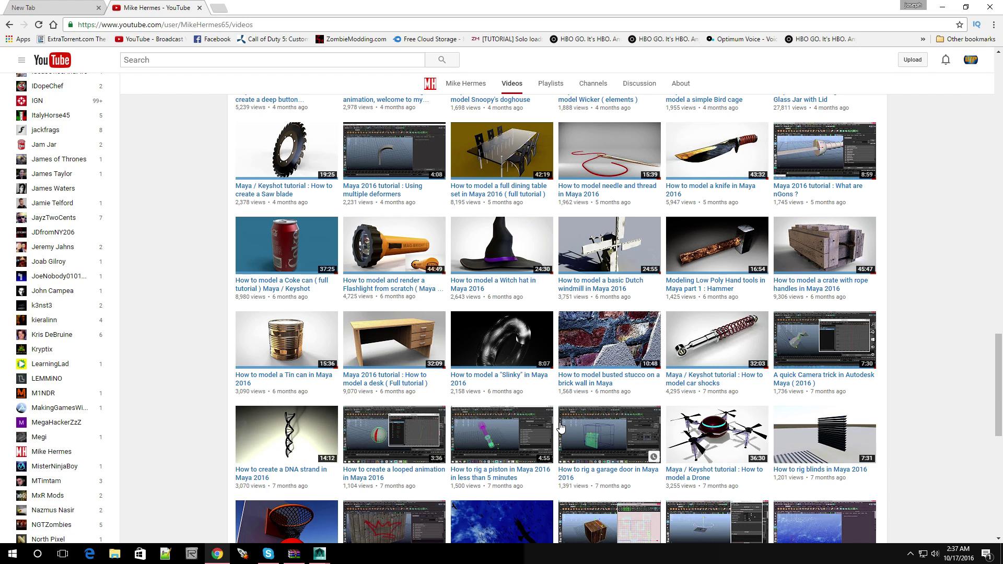
scroll(549, 401, "down", 9)
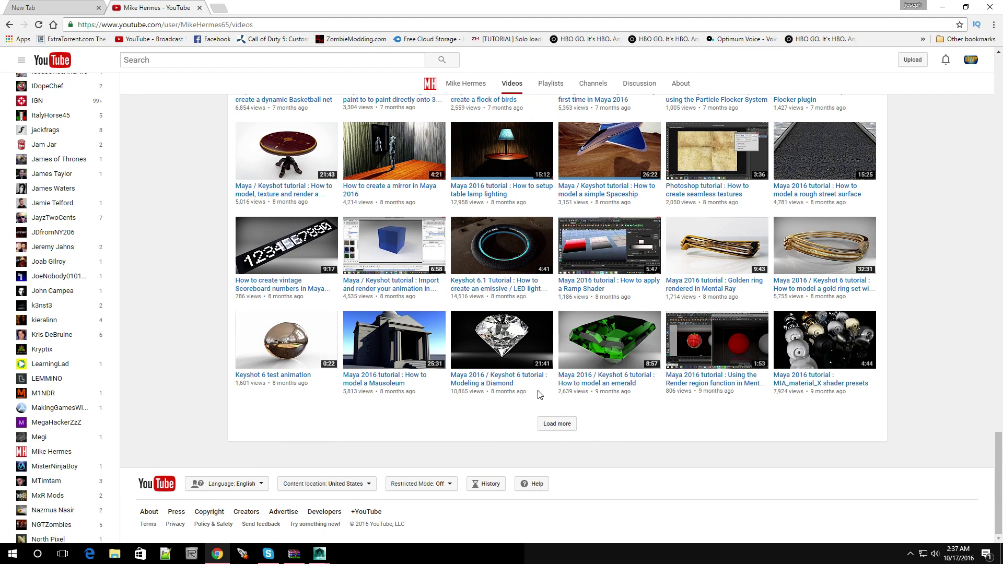
scroll(499, 360, "up", 3)
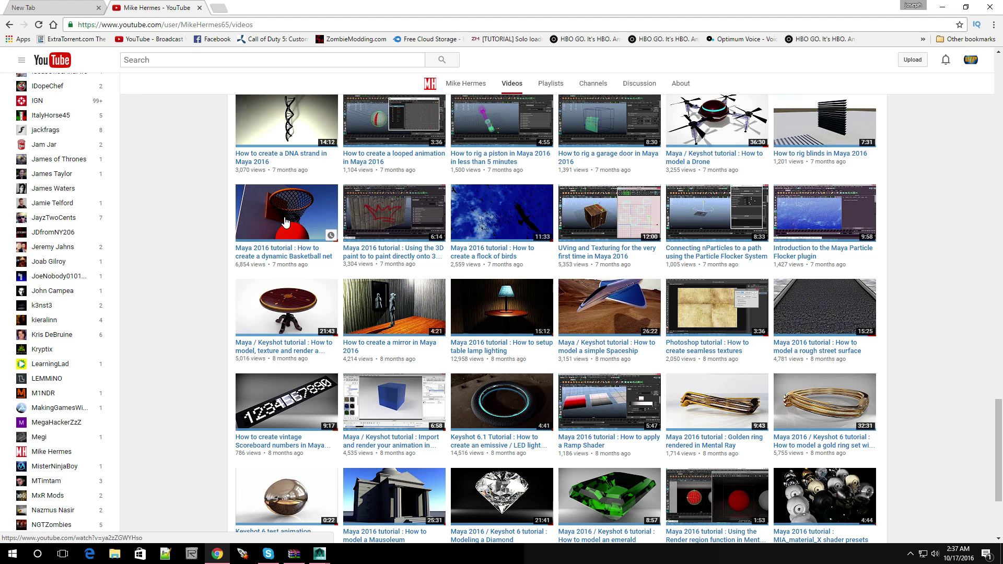
scroll(535, 303, "down", 3)
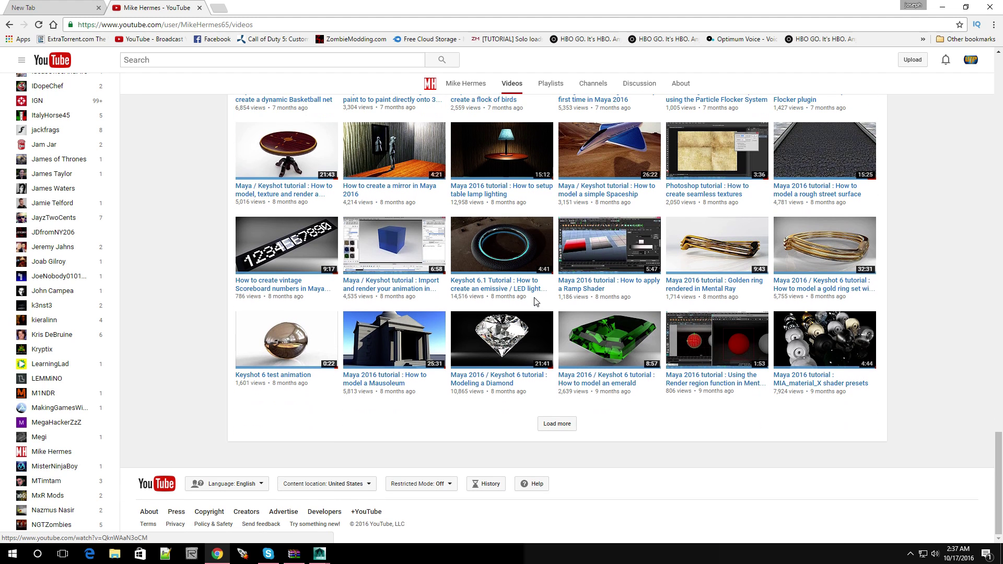
left_click(546, 424)
Scroll through the loaded uploads and back up to the top of the channel page.
scroll(484, 390, "down", 1)
scroll(485, 389, "down", 7)
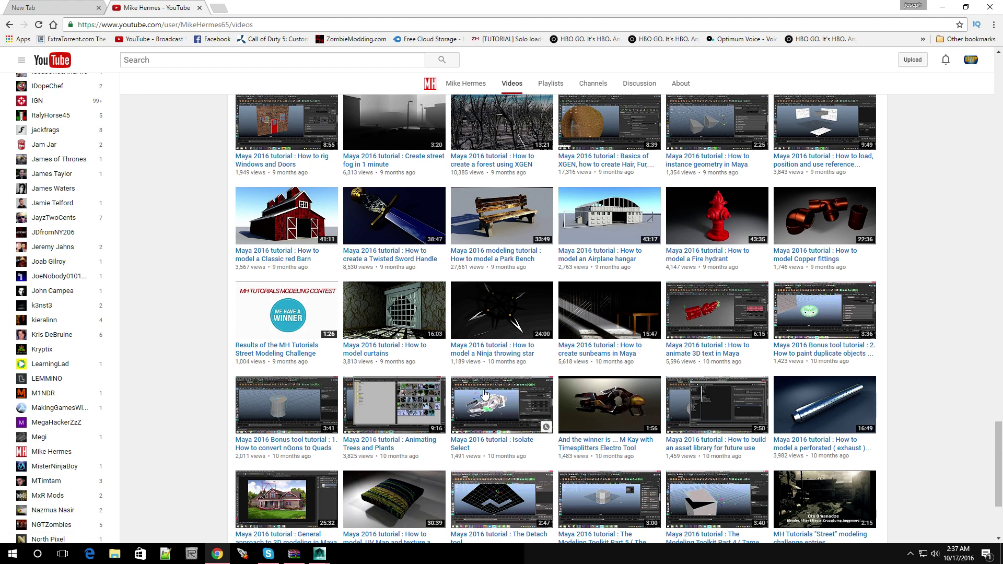
scroll(485, 392, "down", 2)
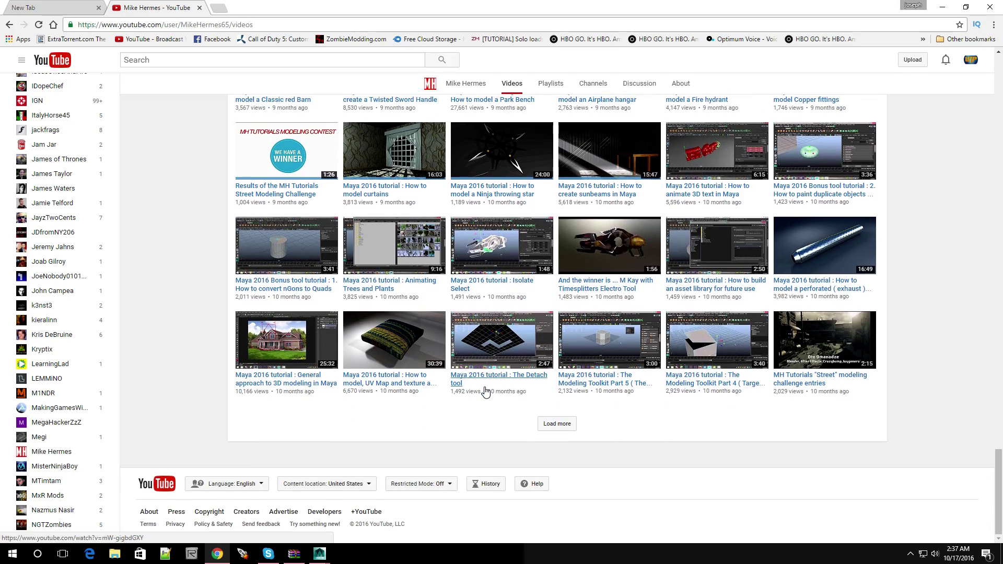
scroll(562, 410, "up", 7)
scroll(549, 341, "up", 10)
scroll(521, 304, "up", 8)
scroll(522, 305, "up", 10)
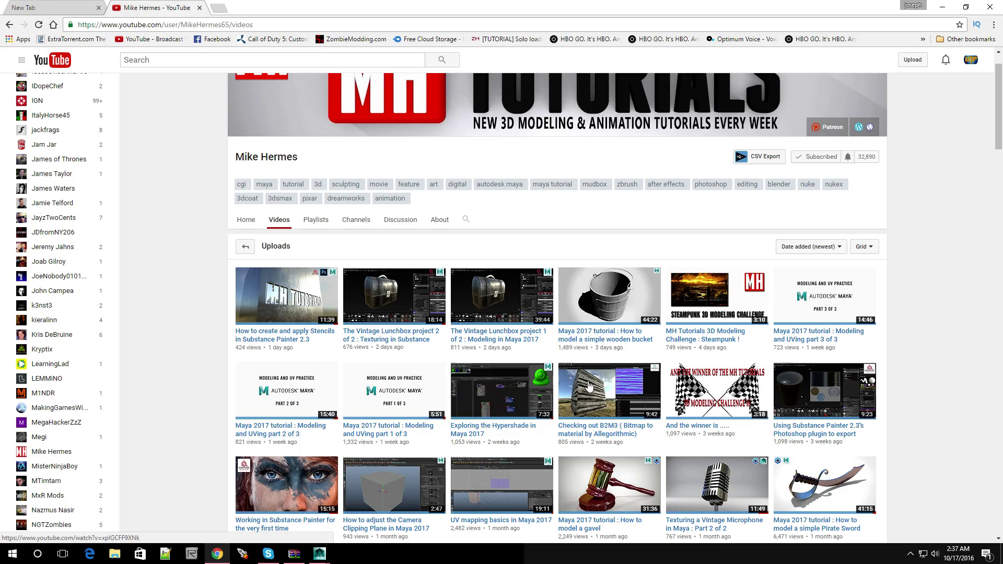
Load two more batches of older tutorial videos.
scroll(511, 441, "down", 15)
scroll(509, 437, "down", 3)
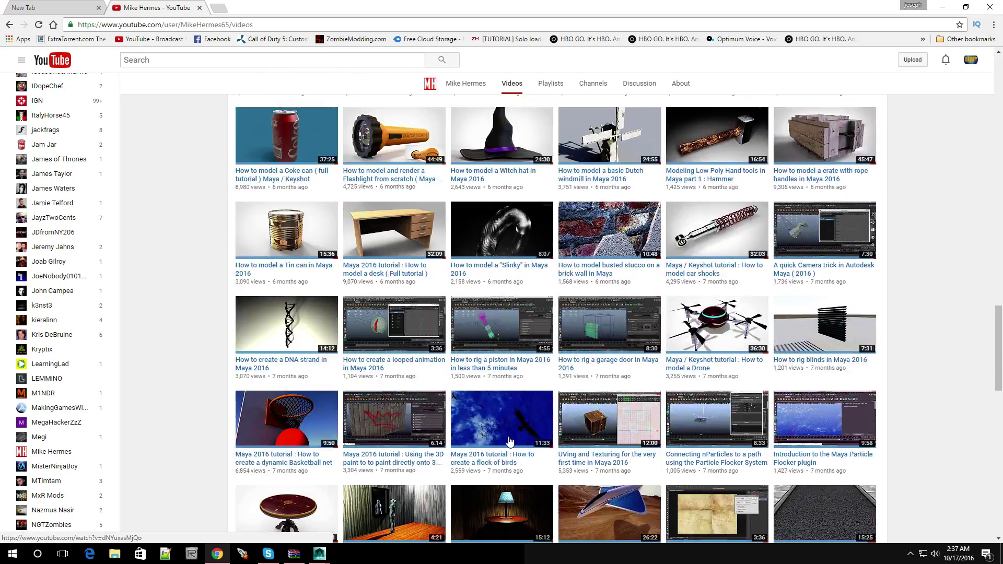
scroll(486, 334, "up", 18)
scroll(470, 261, "up", 3)
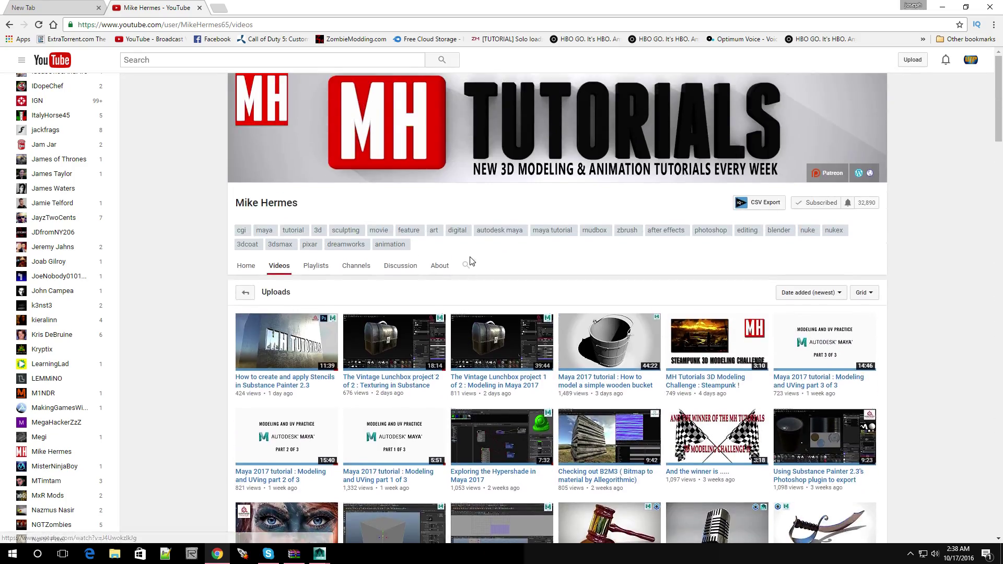
scroll(531, 432, "down", 20)
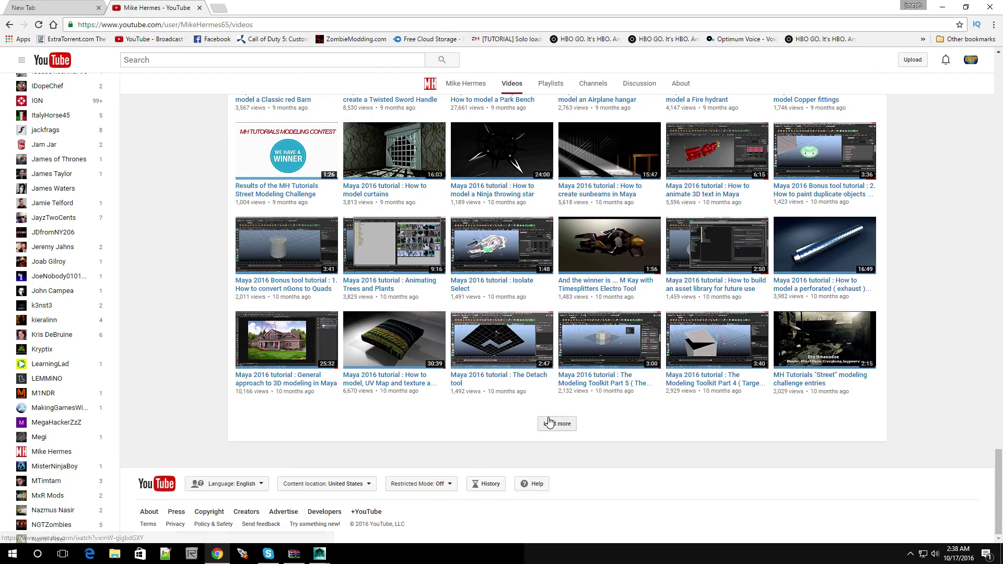
left_click(549, 423)
scroll(570, 430, "down", 10)
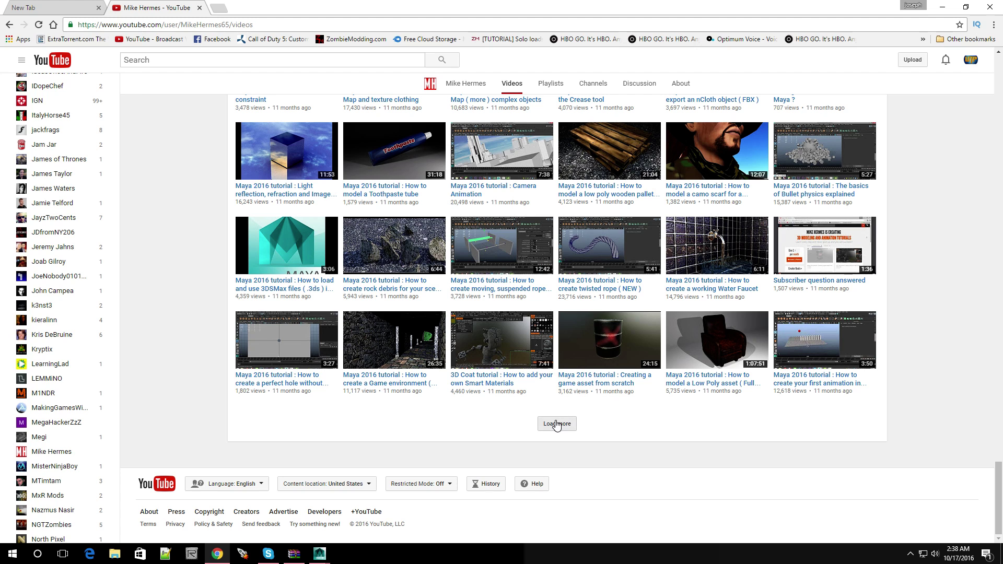
left_click(557, 423)
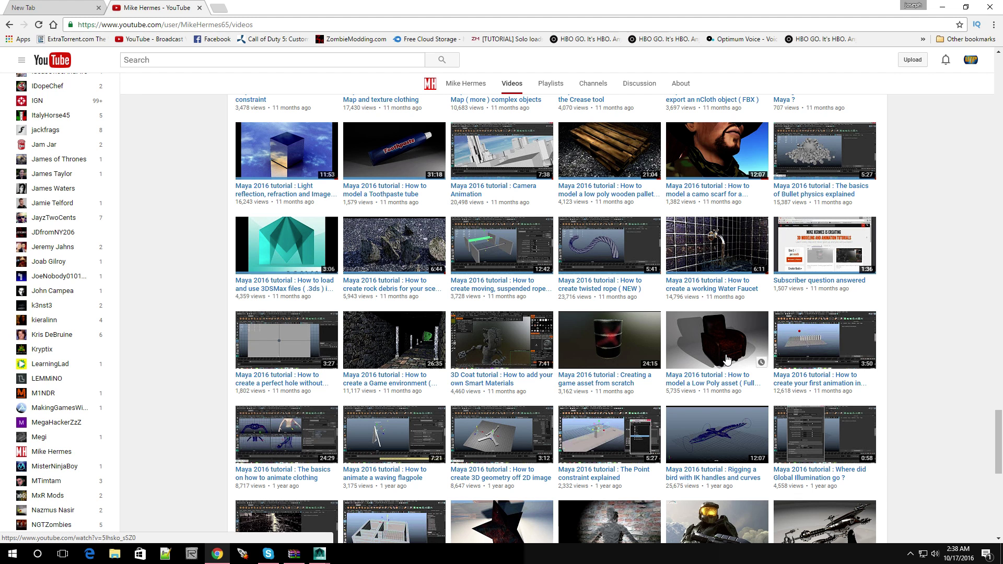
Load the year-old uploads, return to the top, and close the blank New Tab.
scroll(630, 393, "down", 5)
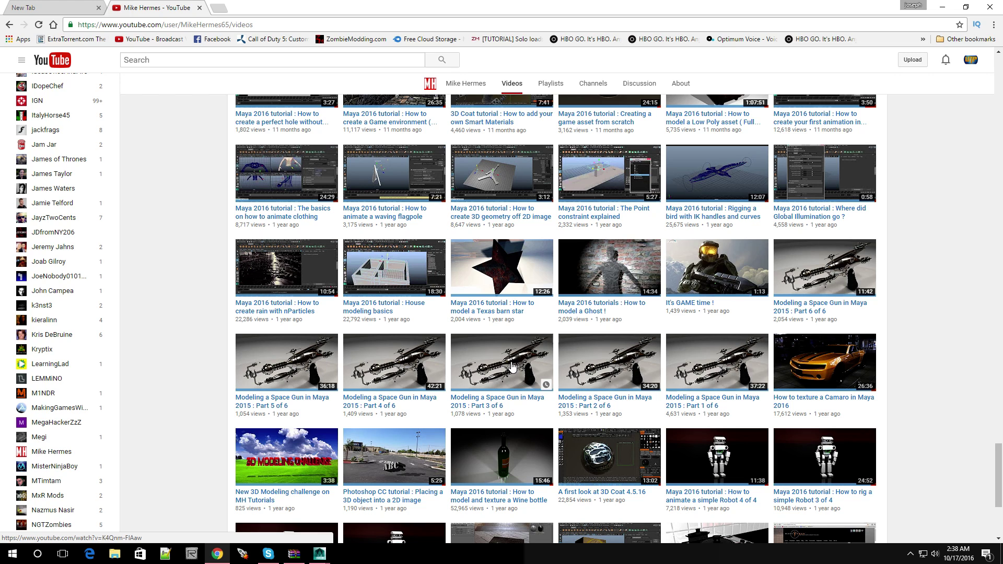
scroll(527, 372, "down", 4)
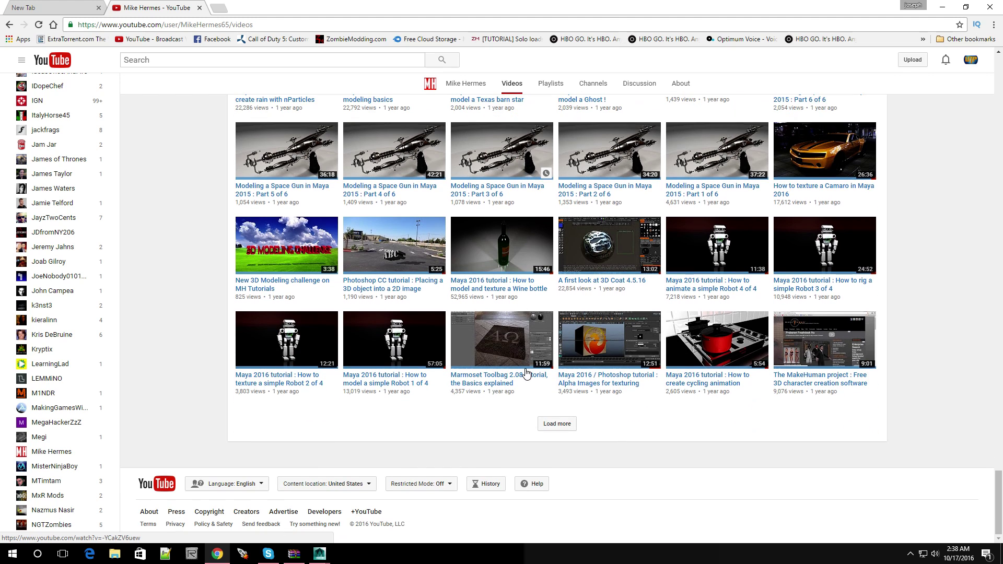
left_click(558, 424)
scroll(523, 408, "down", 7)
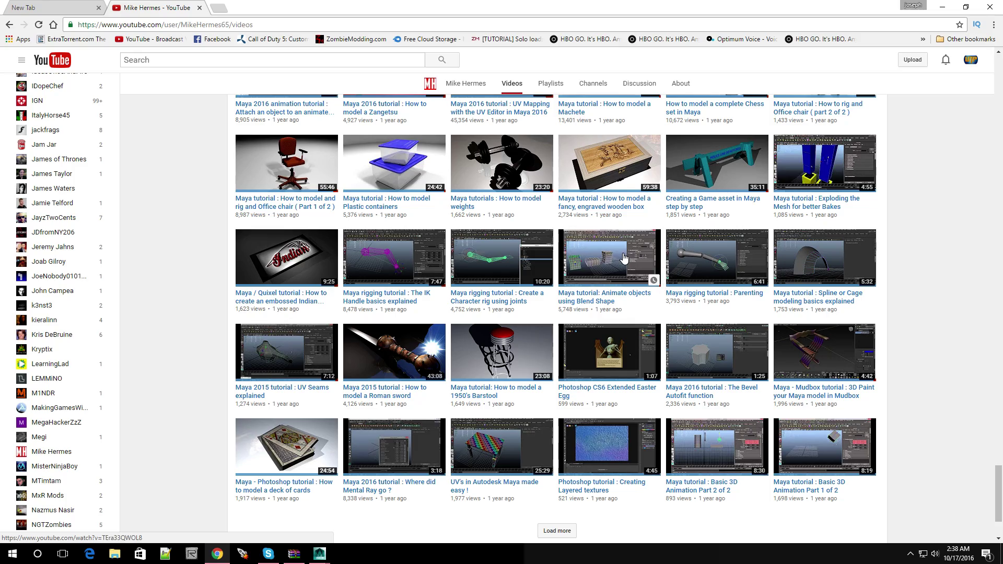
scroll(590, 405, "up", 20)
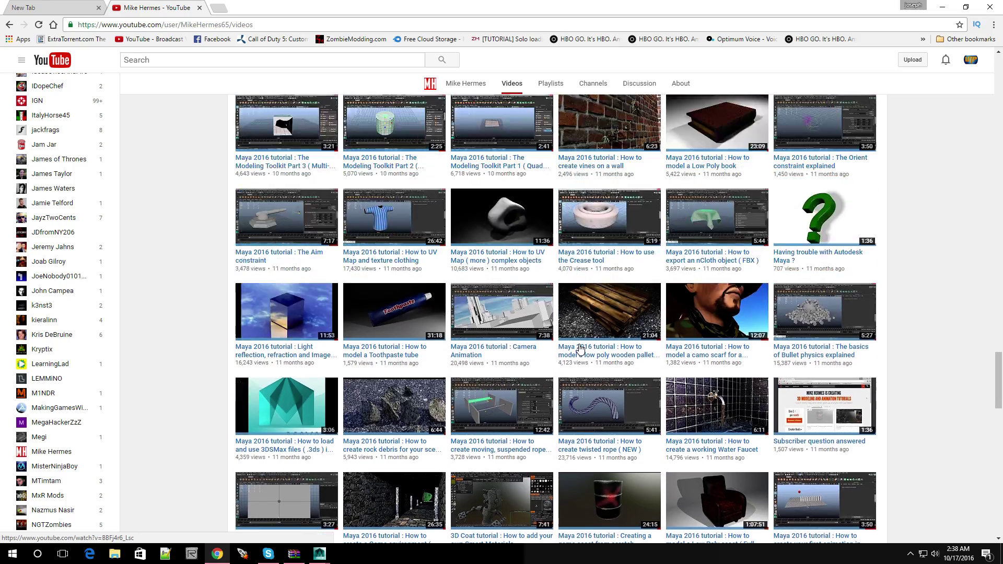
scroll(580, 349, "up", 10)
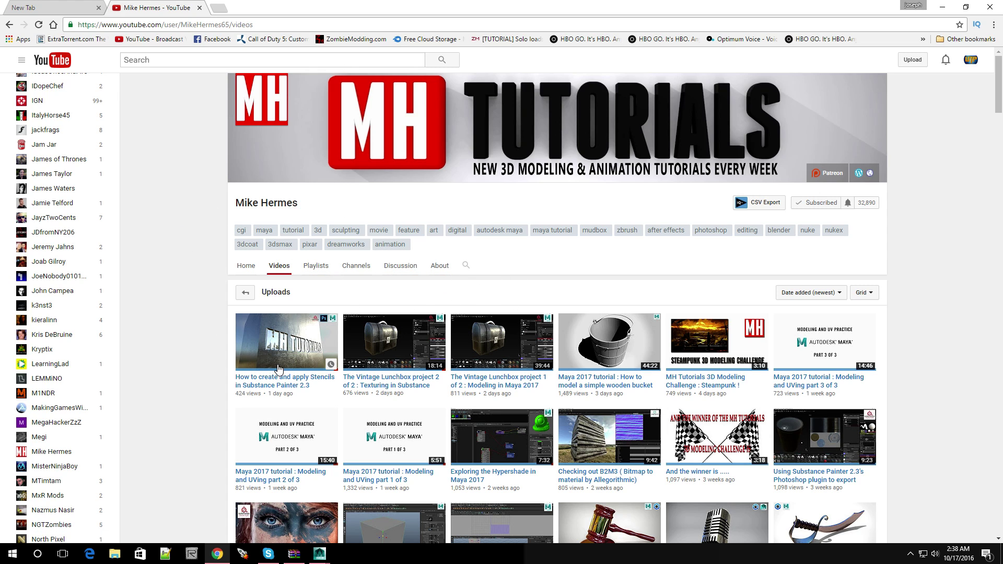
left_click(45, 5)
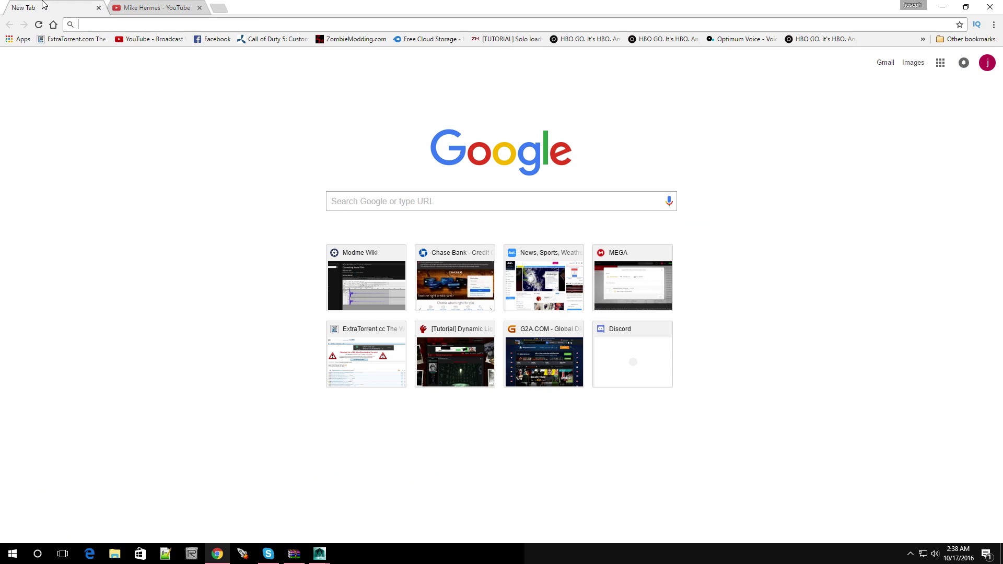
left_click(98, 7)
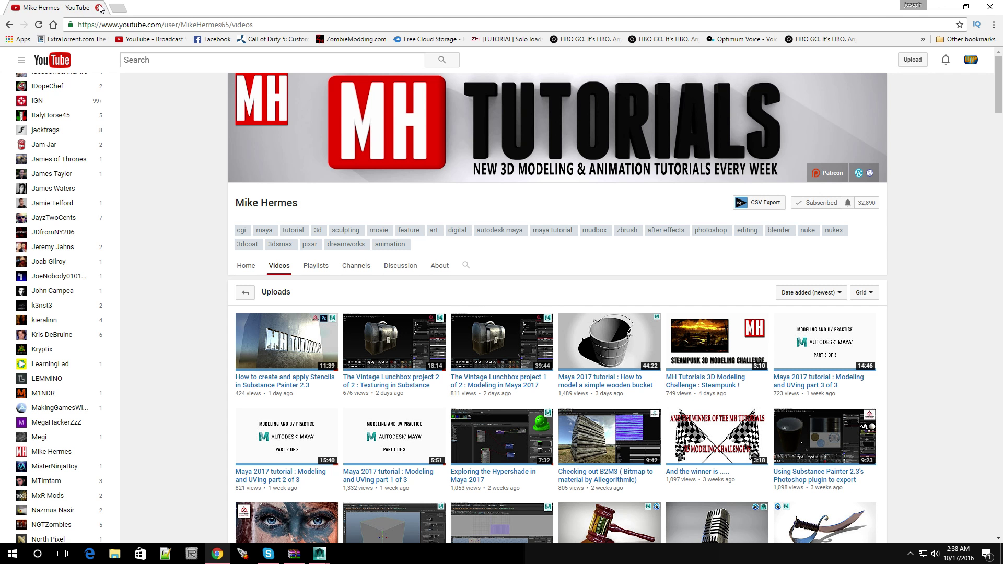